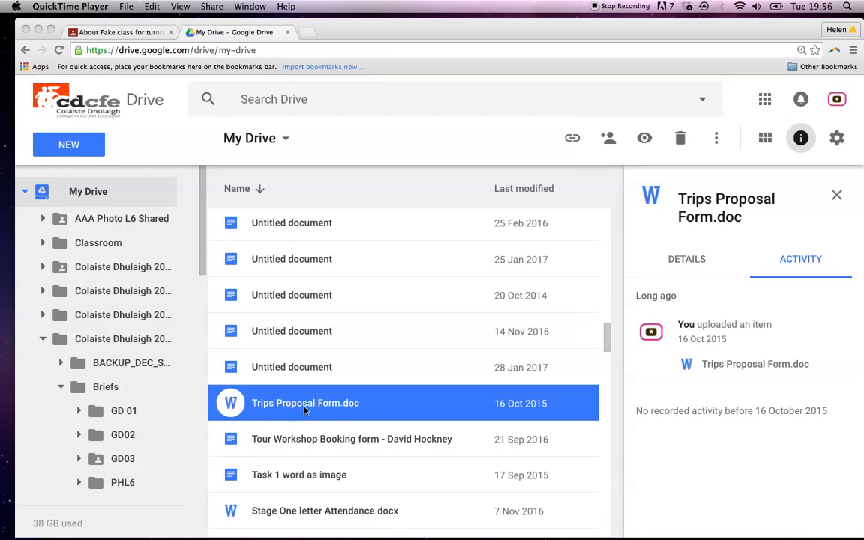
# Preview Trips Proposal Form.doc from the My Drive file list.
pyautogui.doubleClick(233, 405)
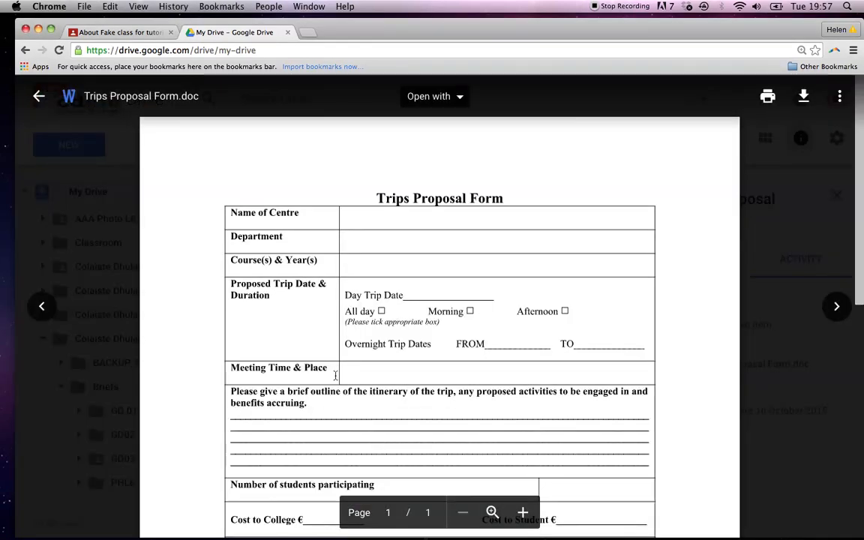
# Read through the form preview, reopen it, and list the apps it can open with.
pyautogui.scroll(-10, 409, 326)
pyautogui.scroll(5, 410, 327)
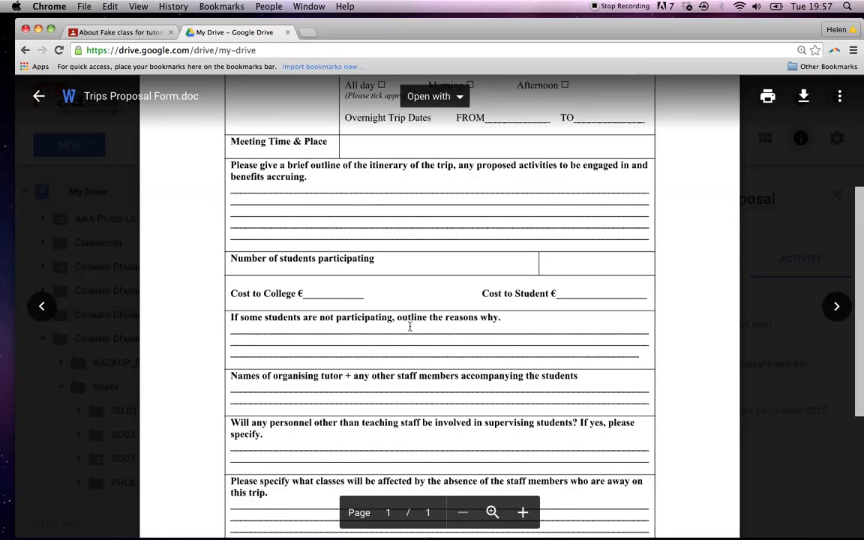
pyautogui.scroll(5, 410, 327)
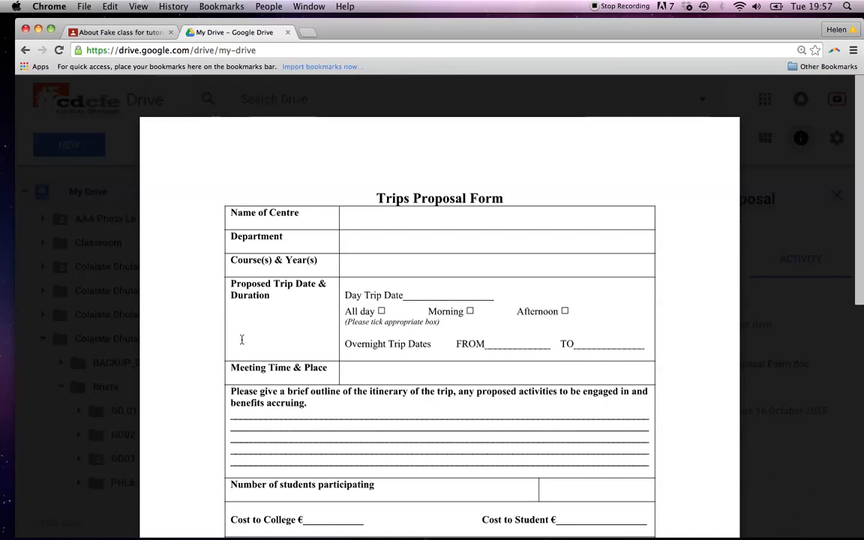
pyautogui.click(32, 487)
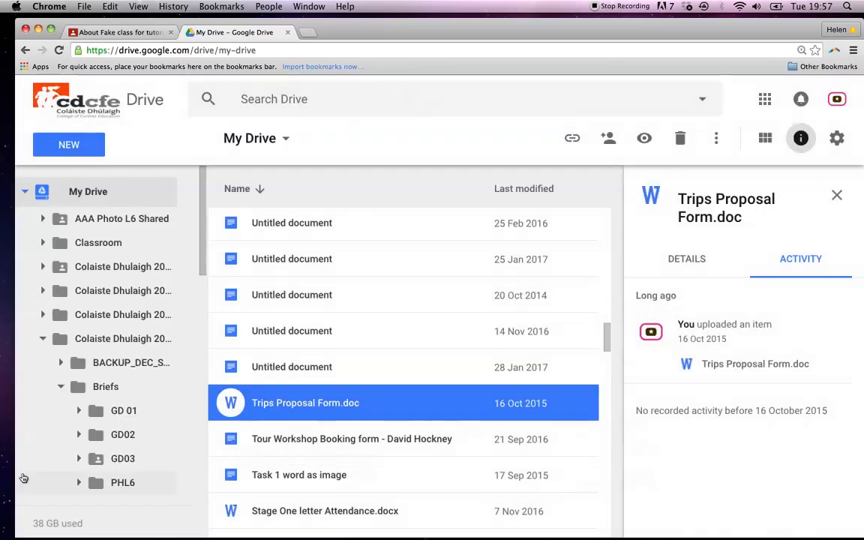
pyautogui.doubleClick(230, 403)
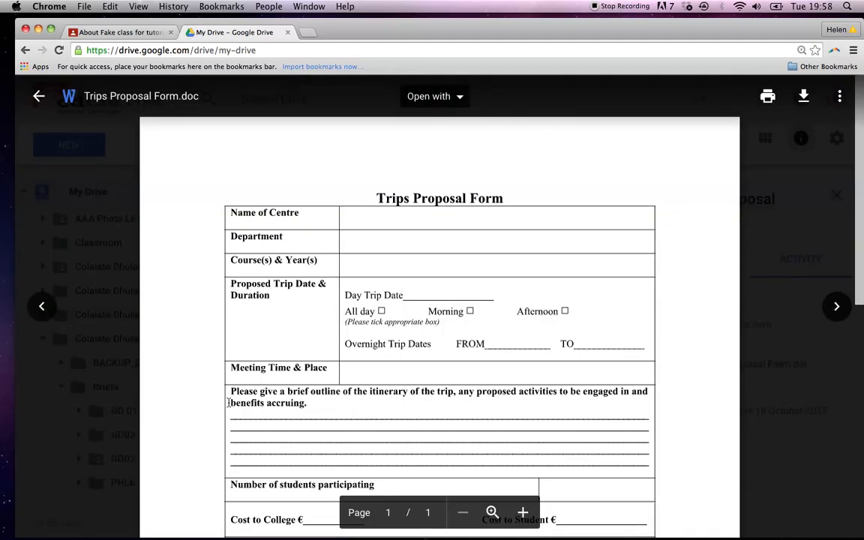
pyautogui.click(444, 97)
# Open the form in Google Docs, fill in the Name of Centre, and type 'art and' for Department.
pyautogui.click(444, 170)
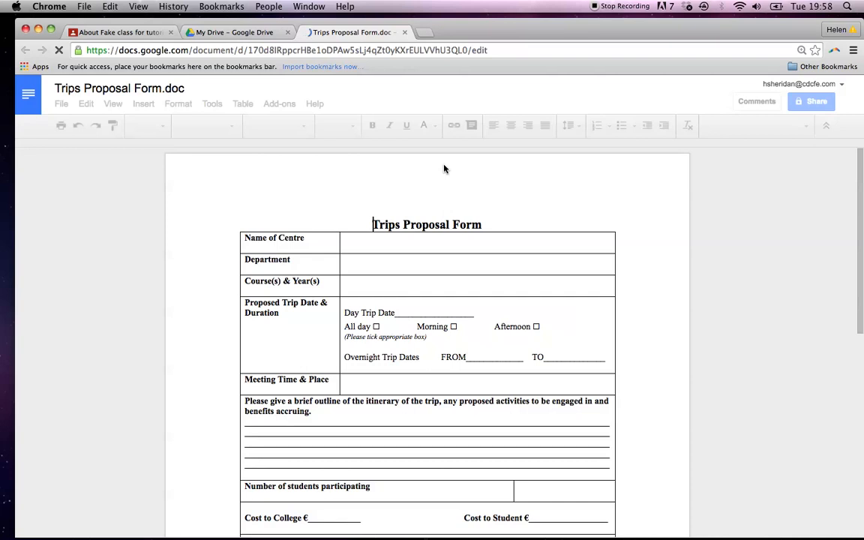
pyautogui.click(396, 249)
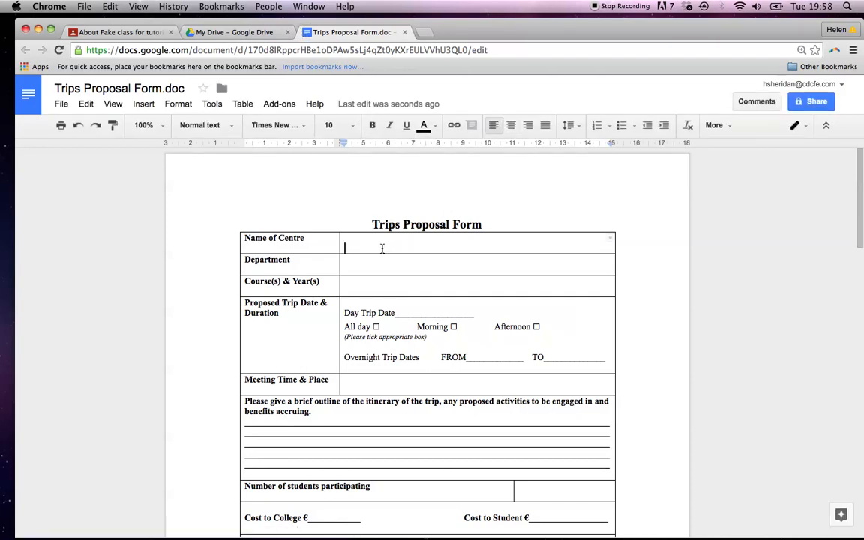
pyautogui.click(375, 272)
pyautogui.write('art and')
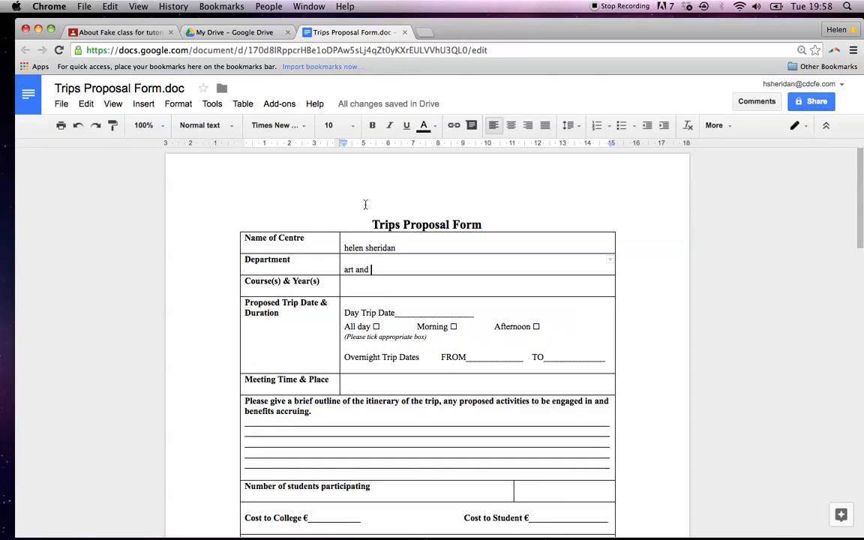
pyautogui.click(247, 35)
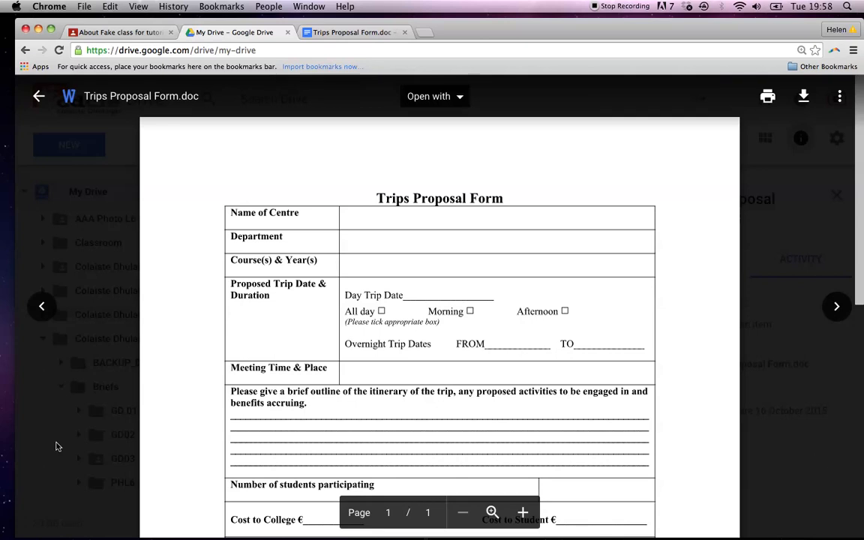
# Close the preview and compare the new Google Docs copy with the Word original in Drive.
pyautogui.click(55, 447)
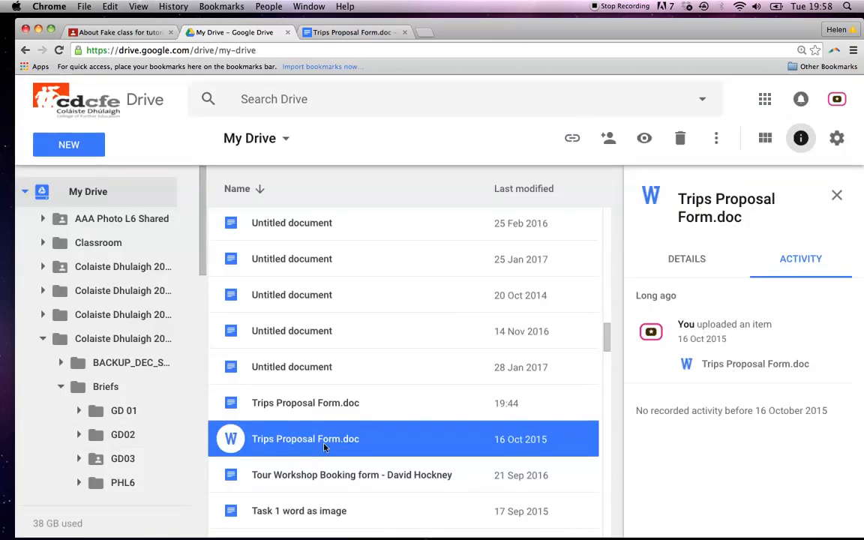
pyautogui.click(267, 404)
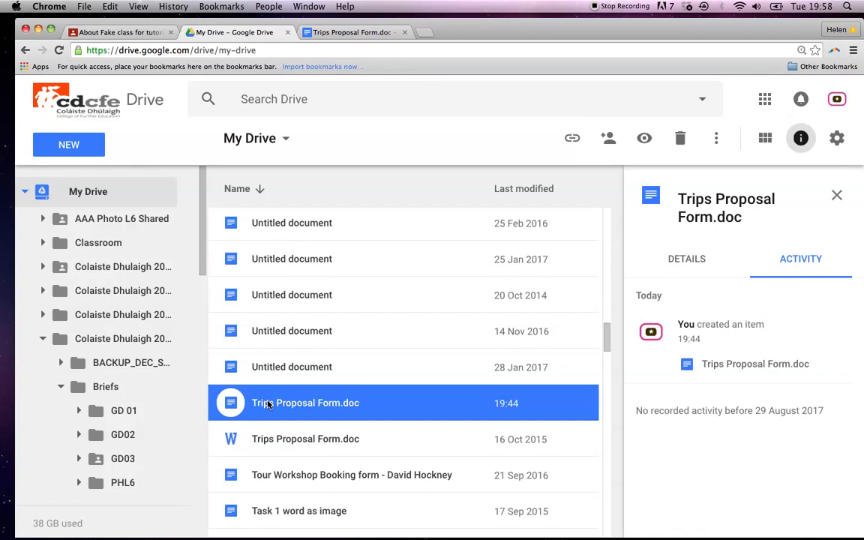
pyautogui.click(276, 441)
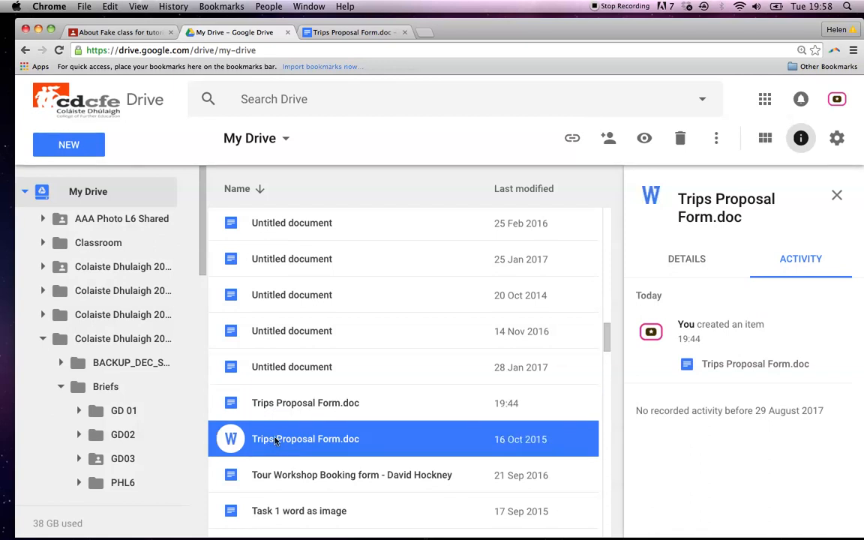
pyautogui.rightClick(276, 441)
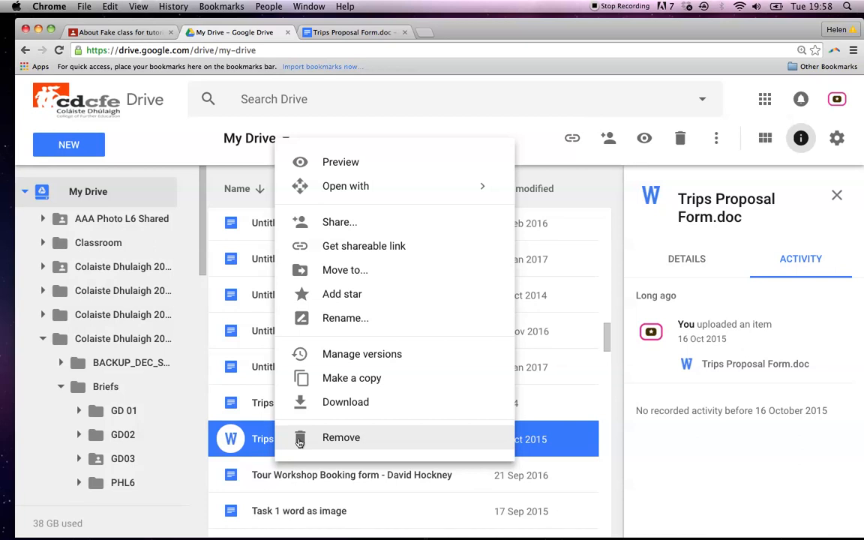
pyautogui.click(232, 404)
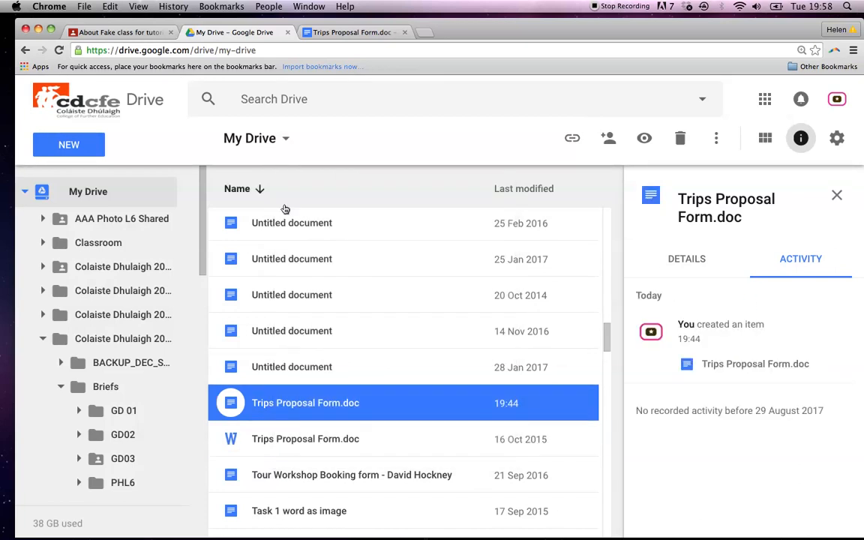
pyautogui.click(95, 33)
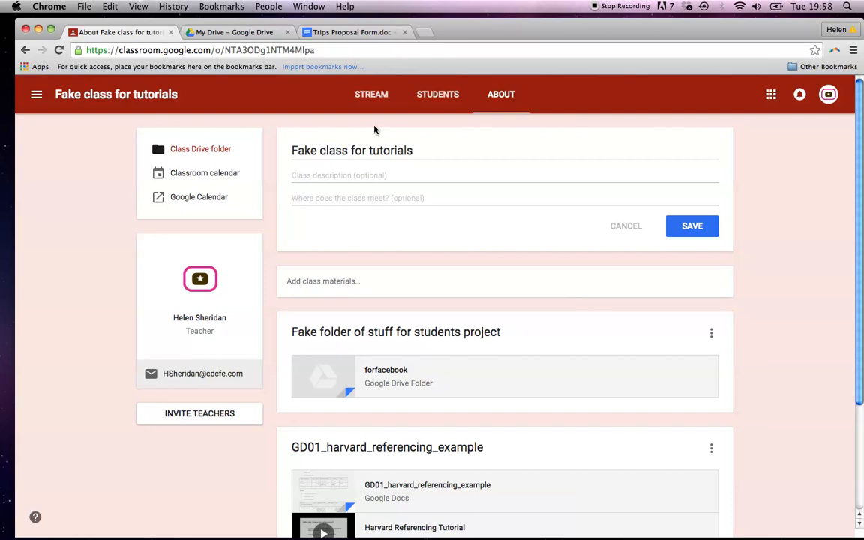
# Check the edited form in Docs, then return to the class Stream and reach the create button.
pyautogui.click(371, 93)
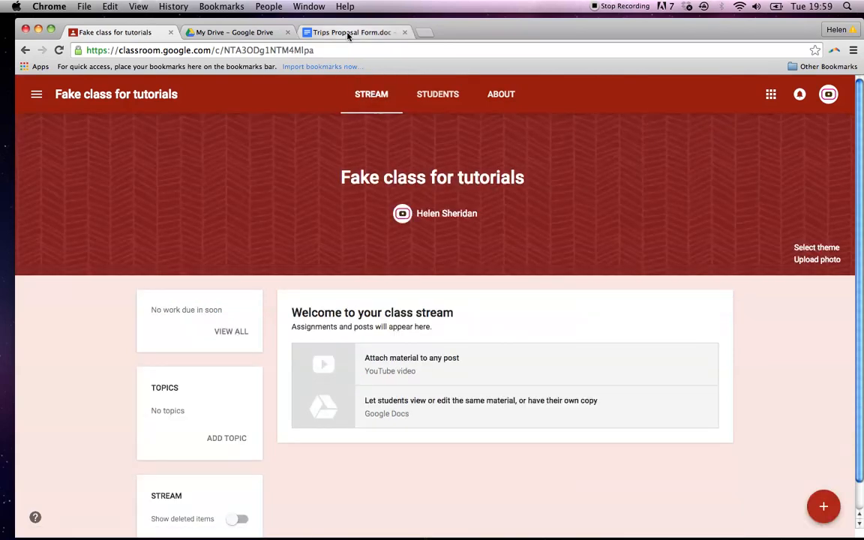
pyautogui.click(348, 33)
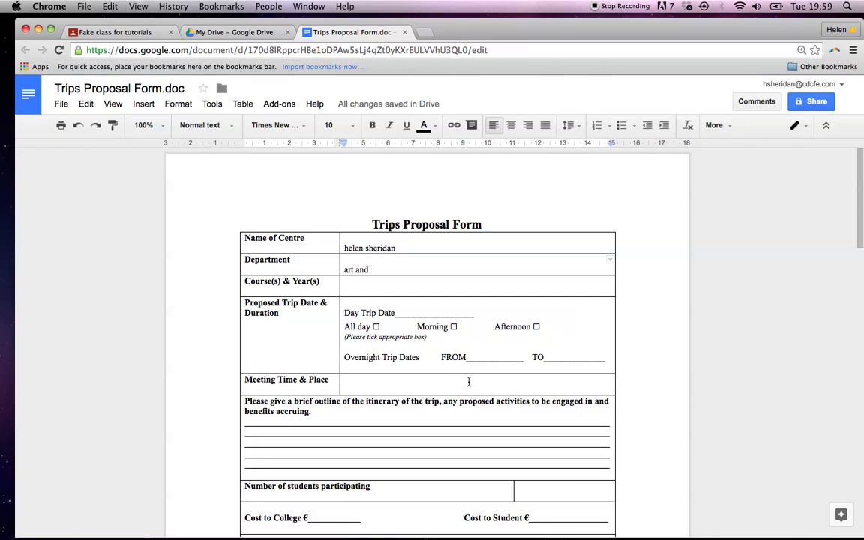
pyautogui.click(124, 34)
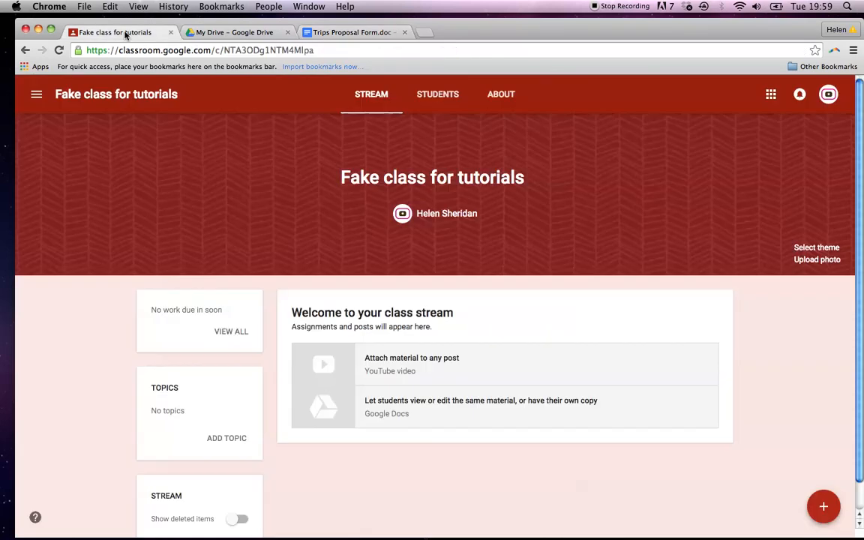
pyautogui.click(496, 111)
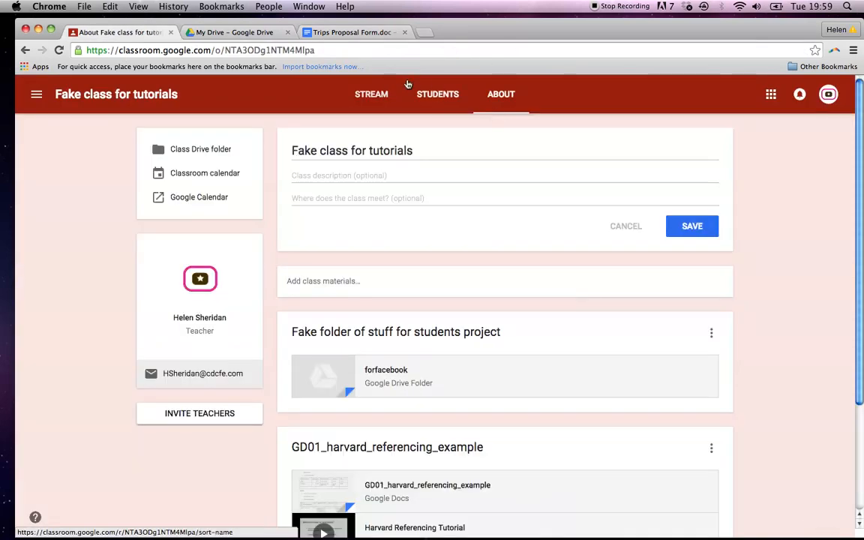
pyautogui.click(370, 105)
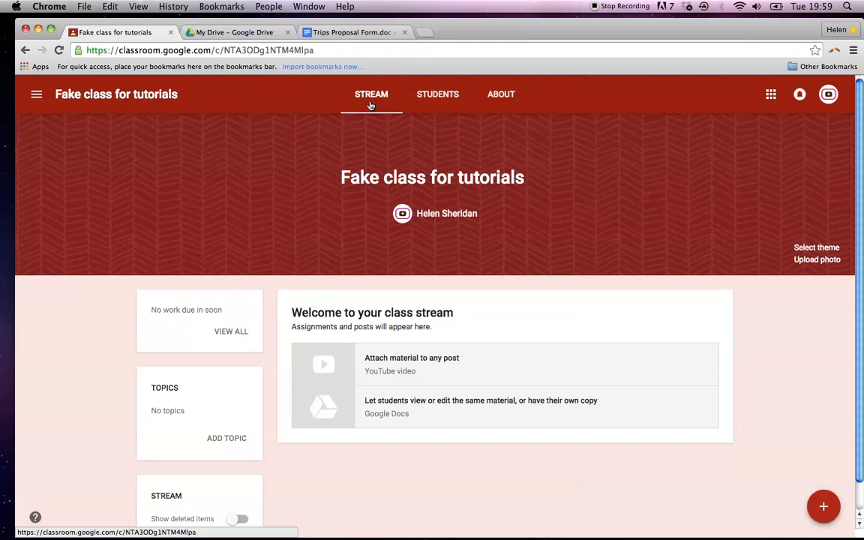
pyautogui.scroll(-1, 370, 105)
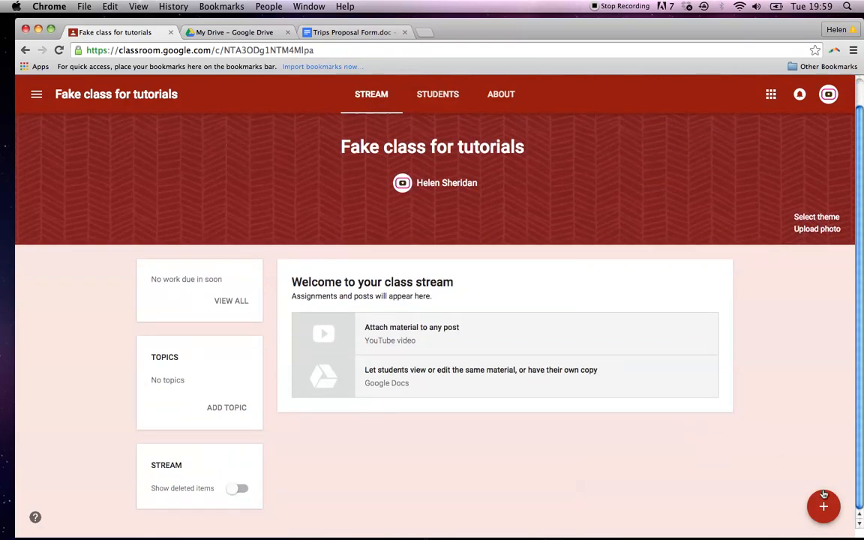
pyautogui.moveTo(823, 506)
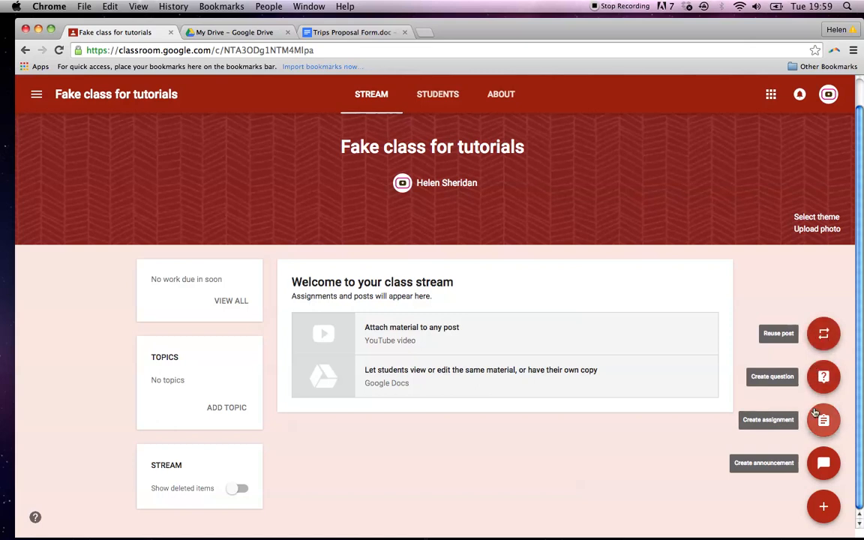
# Create an assignment titled 'Brief for trips' with instructions 'Please fill out this form everyone'.
pyautogui.moveTo(822, 506)
pyautogui.click(824, 422)
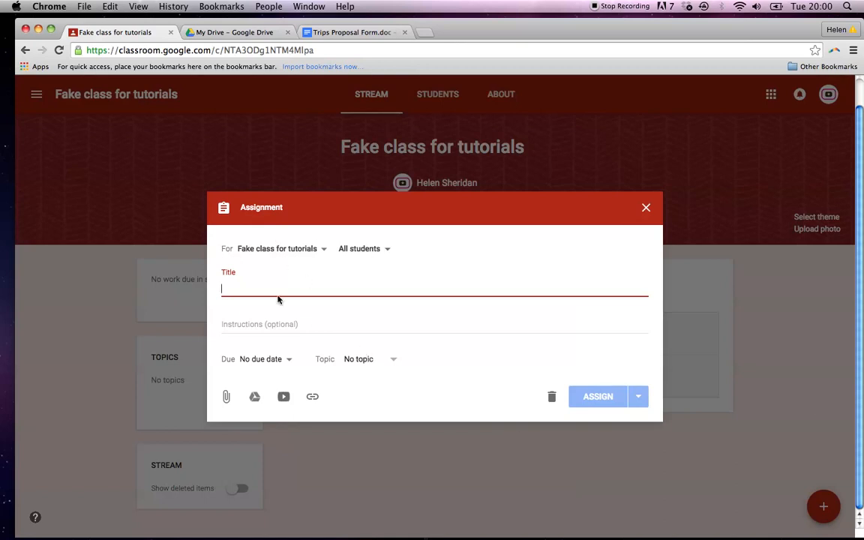
pyautogui.write('Brief for ')
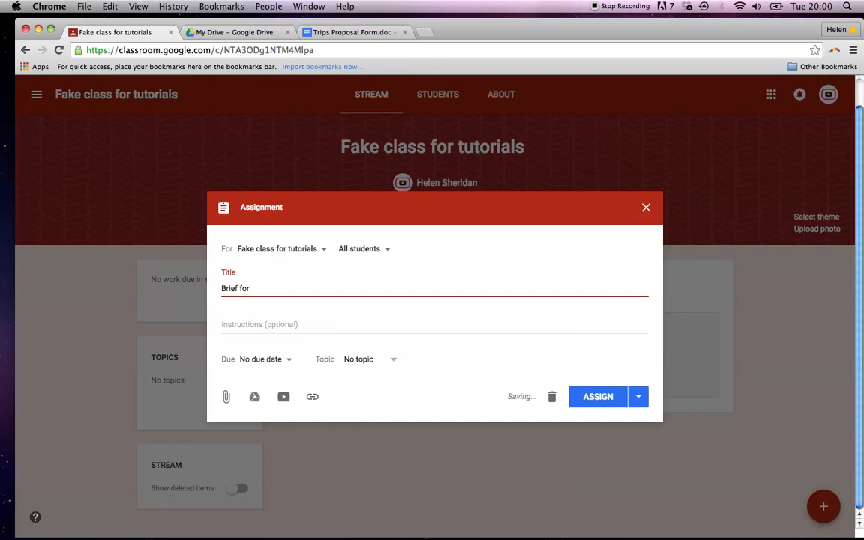
pyautogui.write('trips')
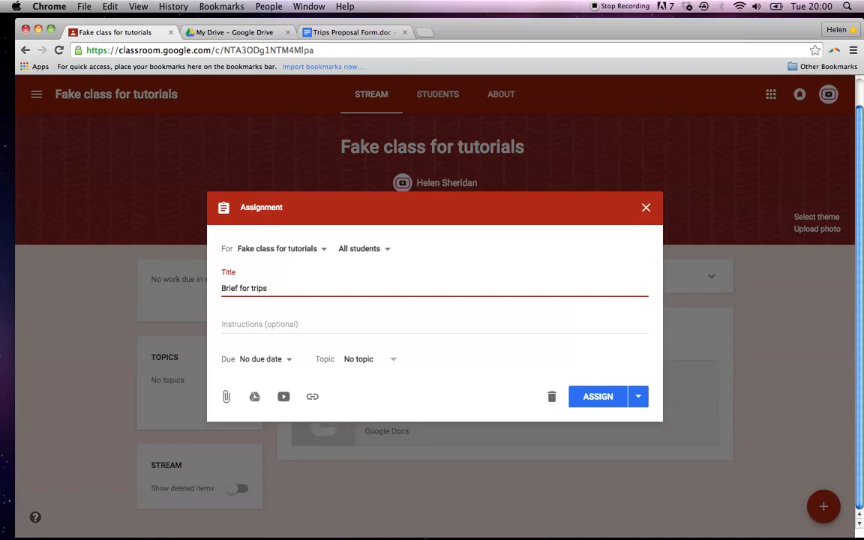
pyautogui.click(237, 327)
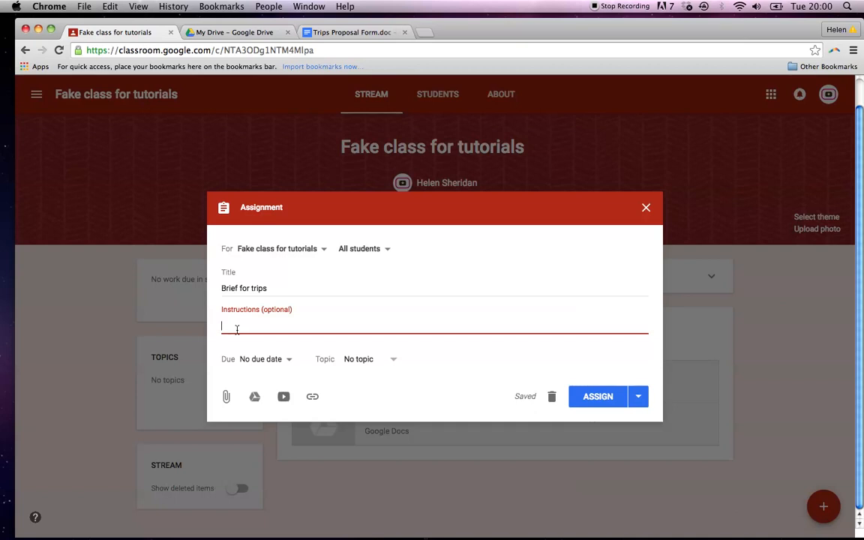
pyautogui.write('Plea')
pyautogui.press('BackSpace')
pyautogui.write('ase ')
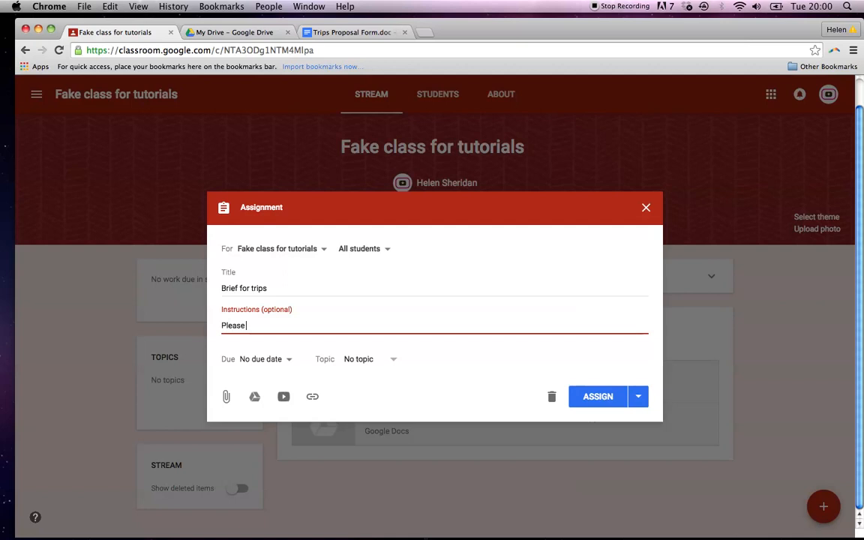
pyautogui.write('fill out this form everyone.')
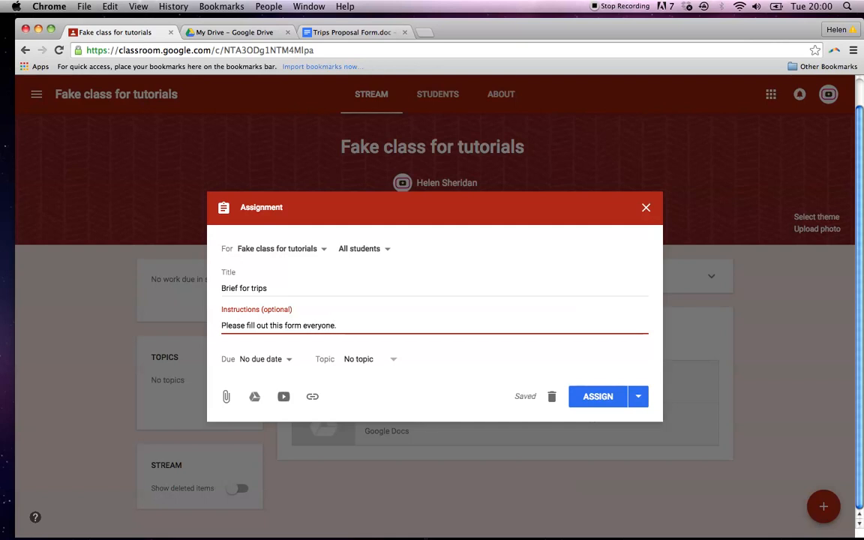
# Set the assignment's due date to 13 Sep 2017 at 13:00.
pyautogui.click(291, 361)
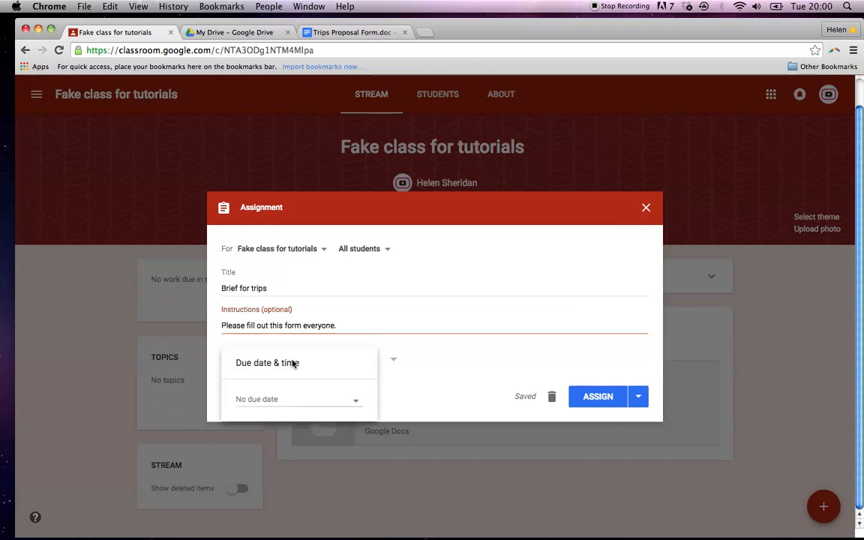
pyautogui.click(287, 405)
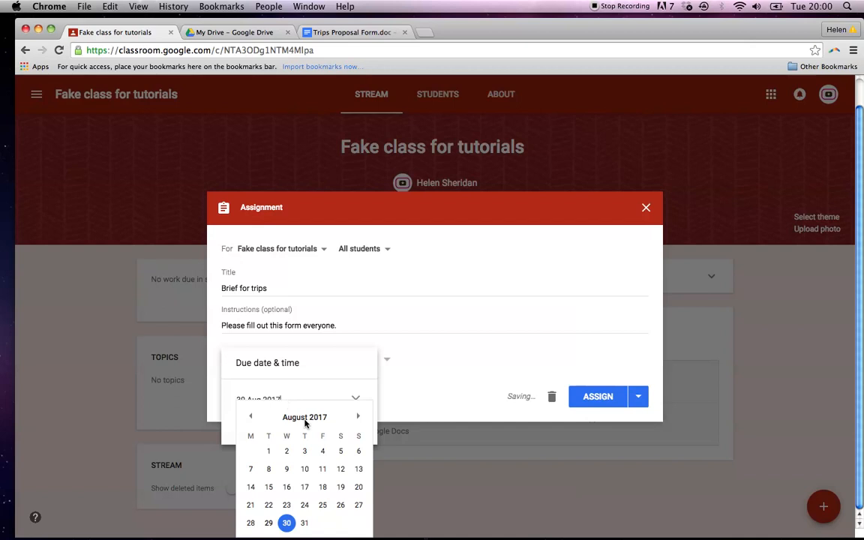
pyautogui.click(358, 416)
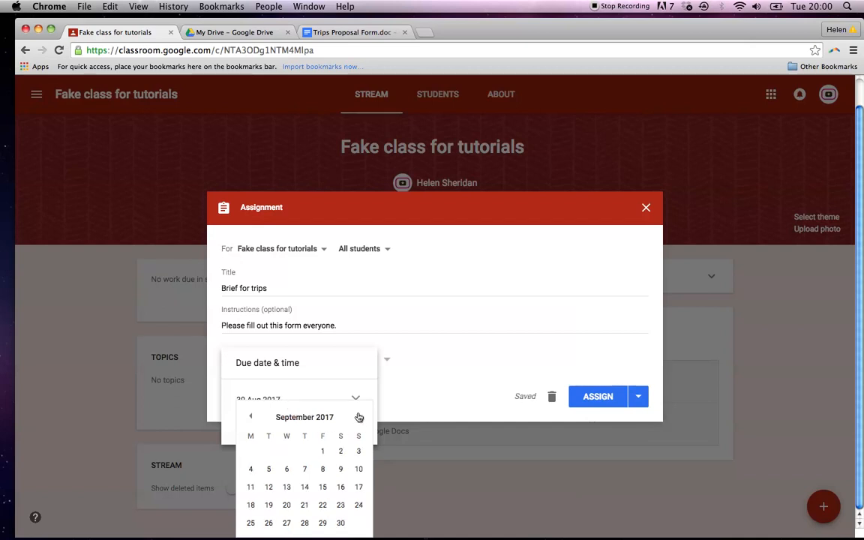
pyautogui.click(286, 487)
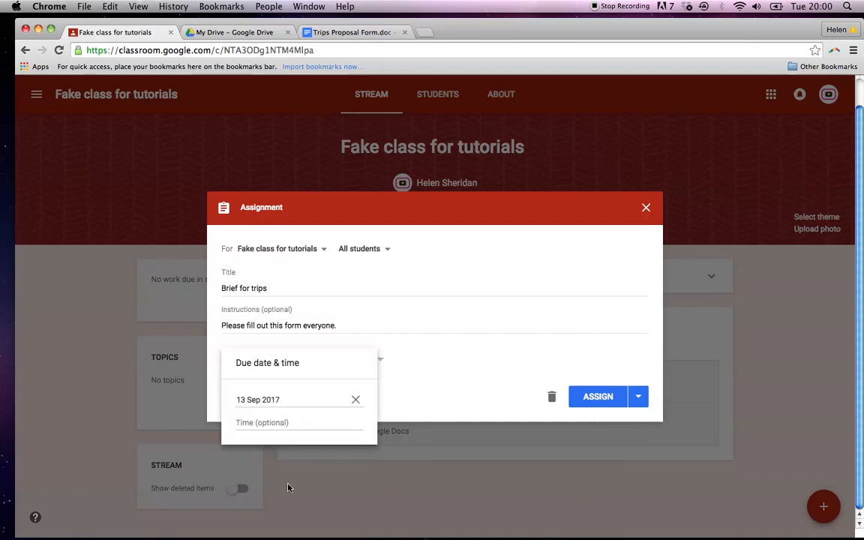
pyautogui.click(274, 425)
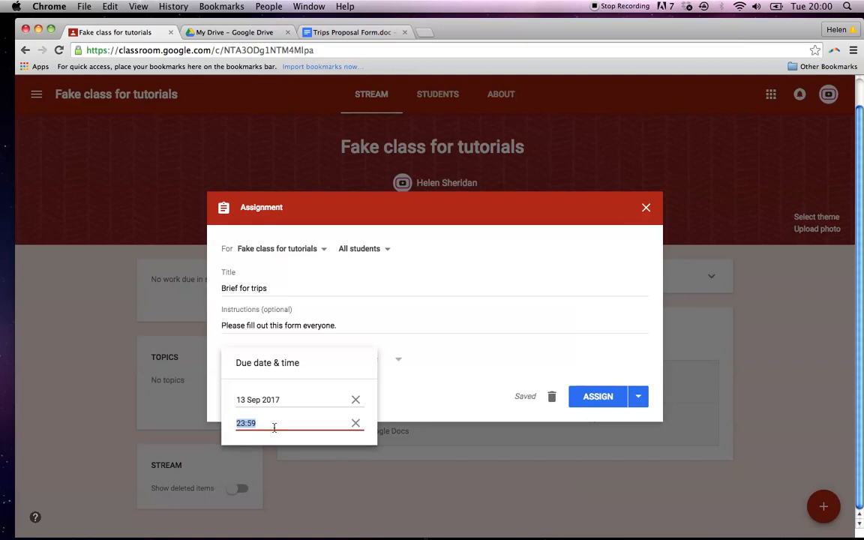
pyautogui.write('12')
pyautogui.write('3:00')
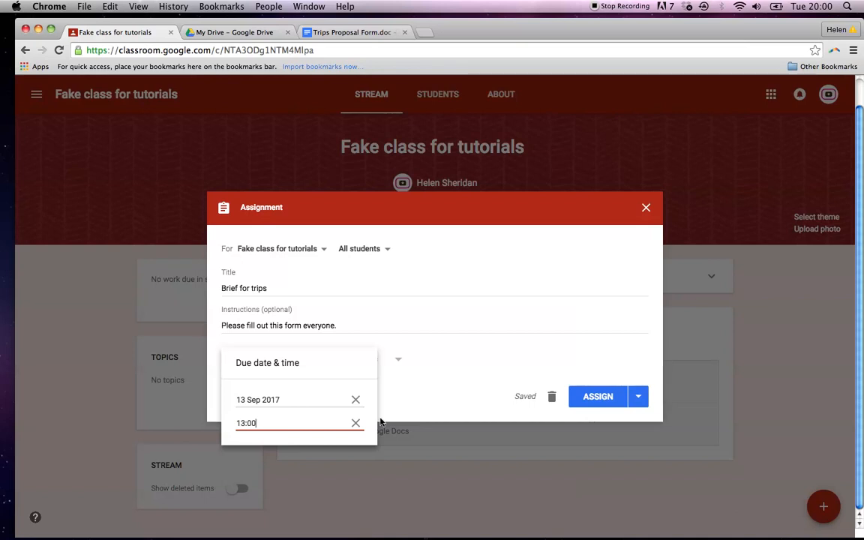
pyautogui.click(463, 375)
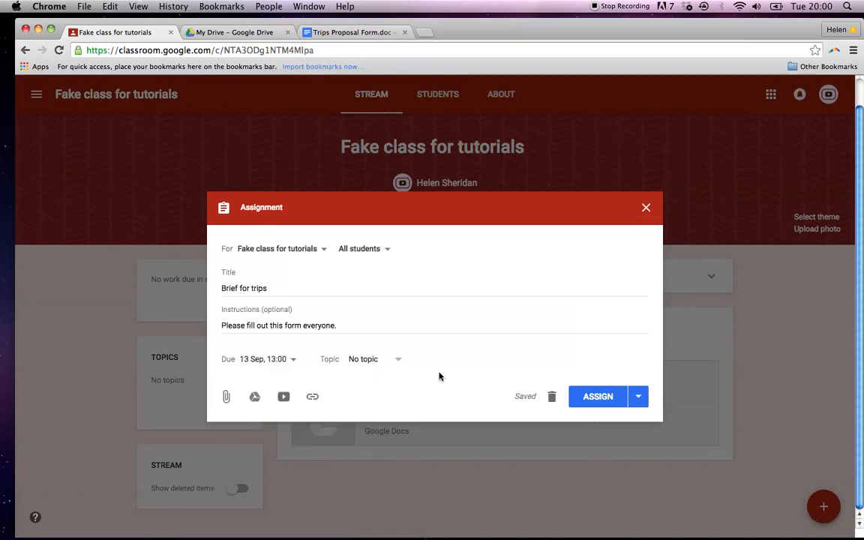
# Leave the assignment's topic as No topic, discarding an empty new topic.
pyautogui.click(399, 366)
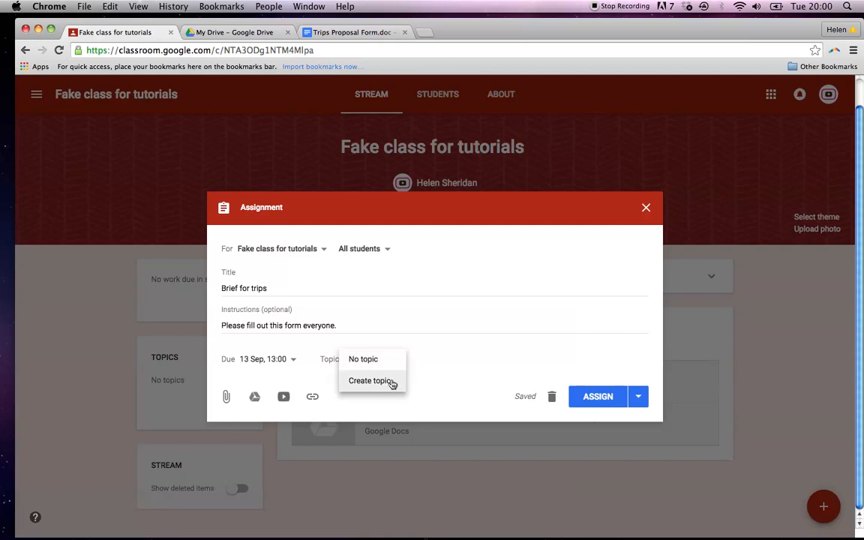
pyautogui.click(391, 381)
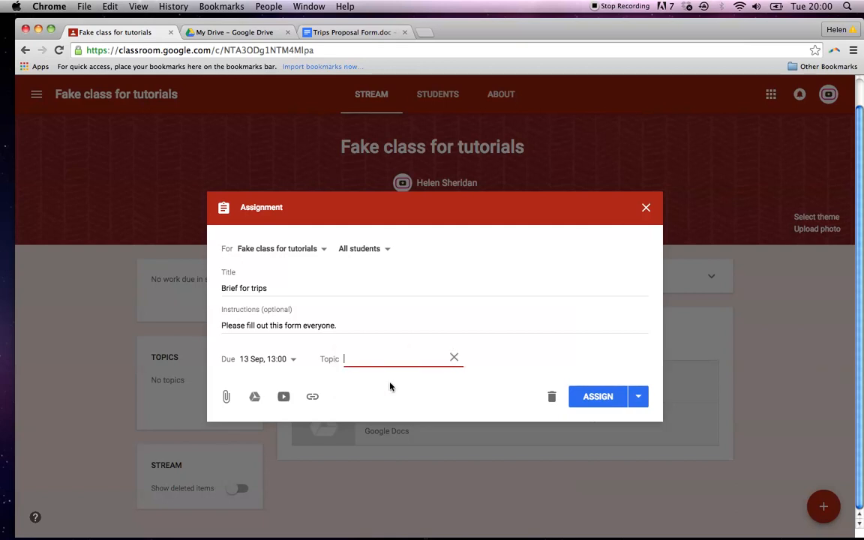
pyautogui.click(453, 358)
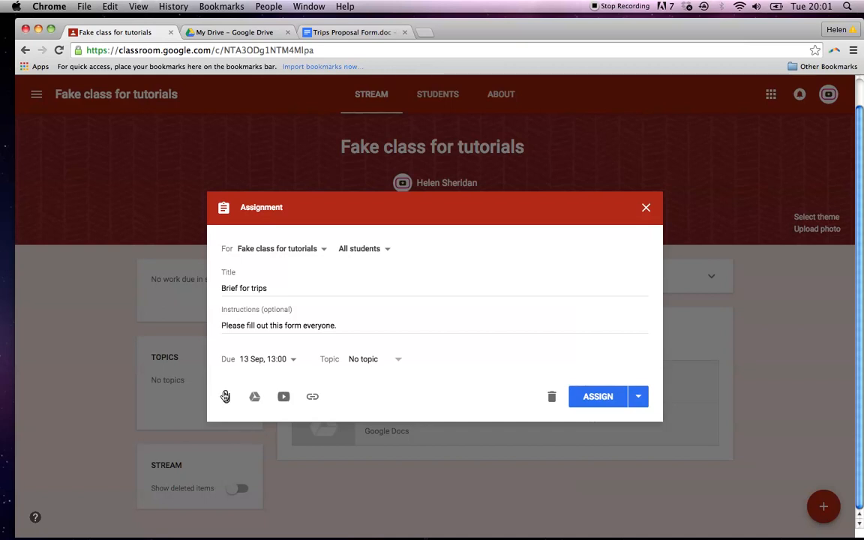
# Attach the Google Docs version of Trips Proposal Form.doc from Drive's Recent files.
pyautogui.click(255, 397)
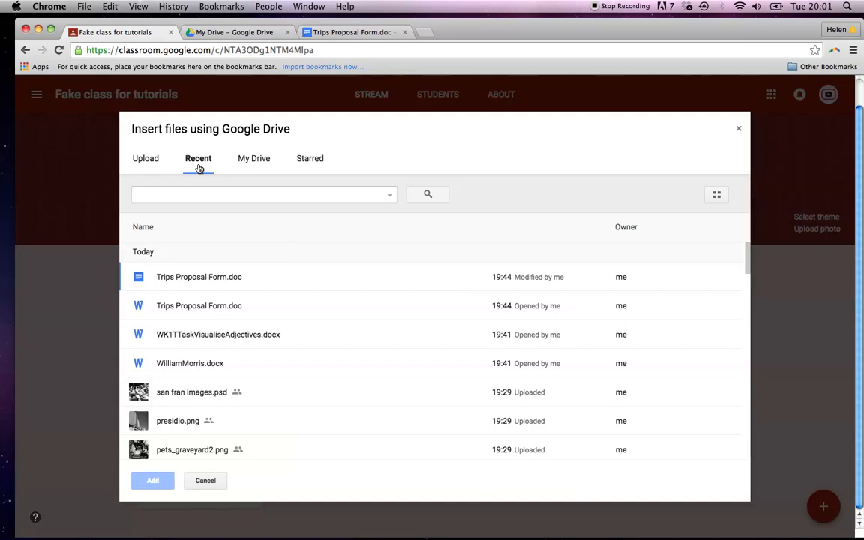
pyautogui.click(209, 282)
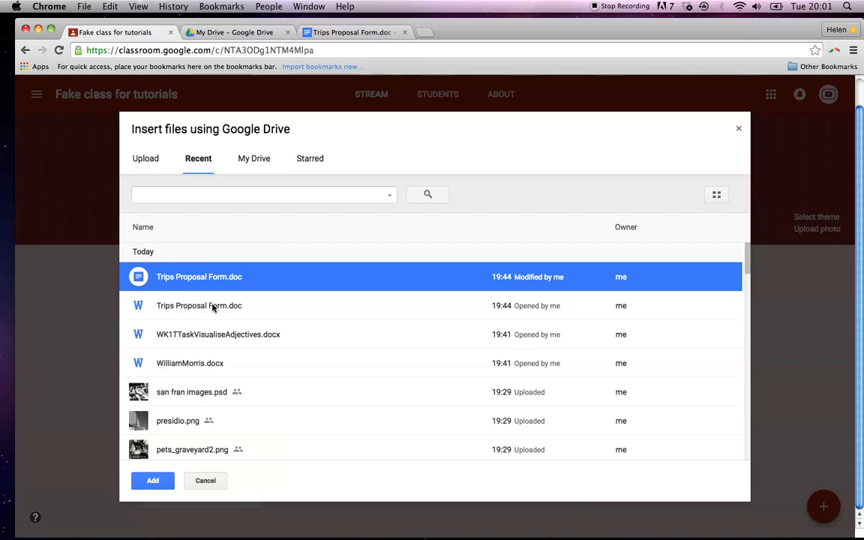
pyautogui.click(212, 308)
pyautogui.click(191, 279)
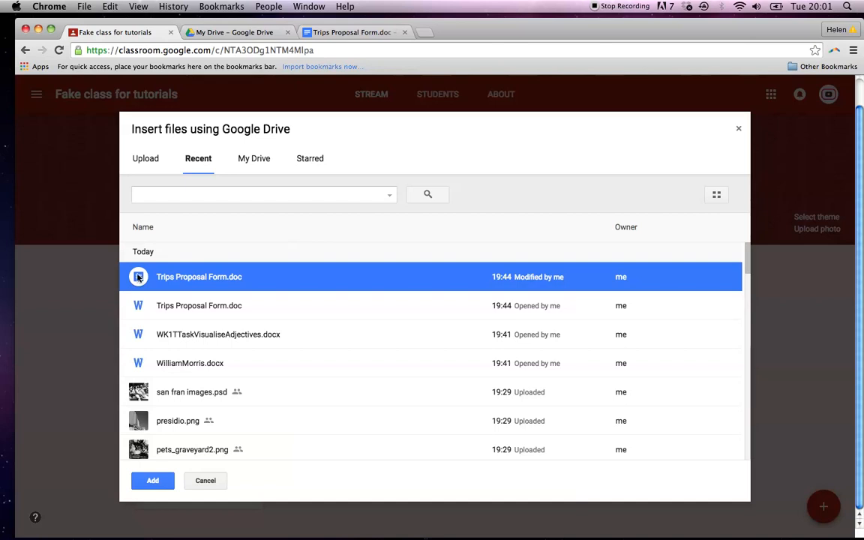
pyautogui.click(152, 480)
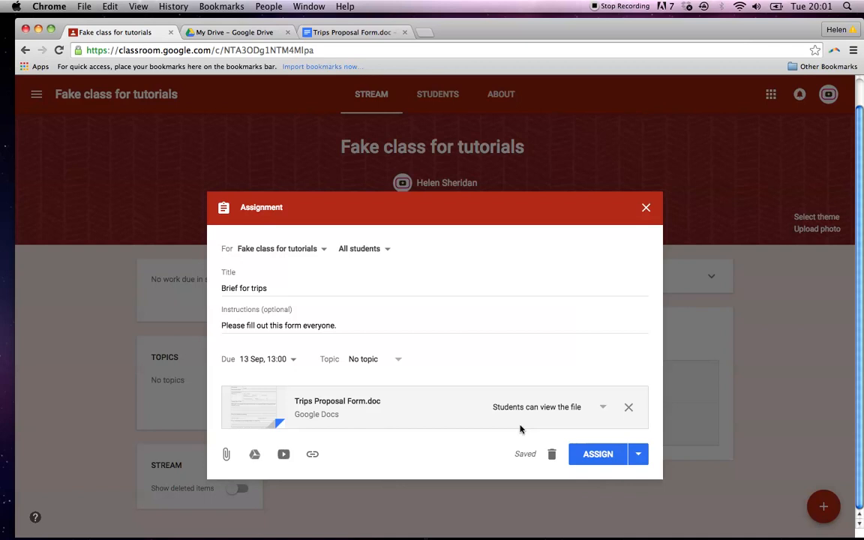
# Set the attached Trips Proposal Form.doc to 'Make a copy for each student'.
pyautogui.click(600, 411)
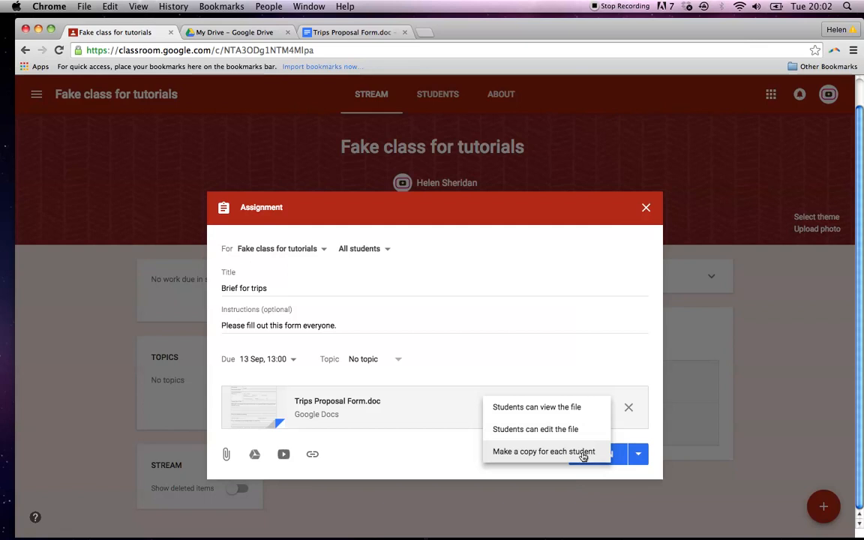
pyautogui.click(584, 453)
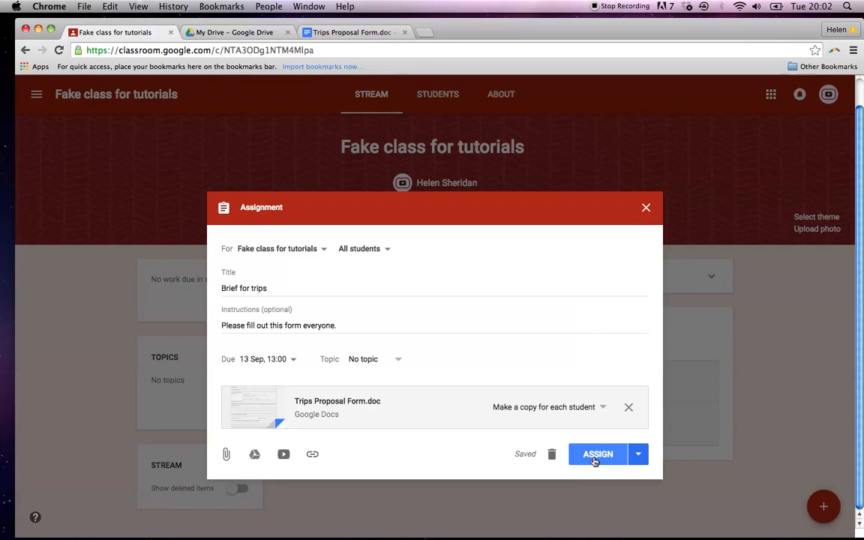
pyautogui.click(640, 456)
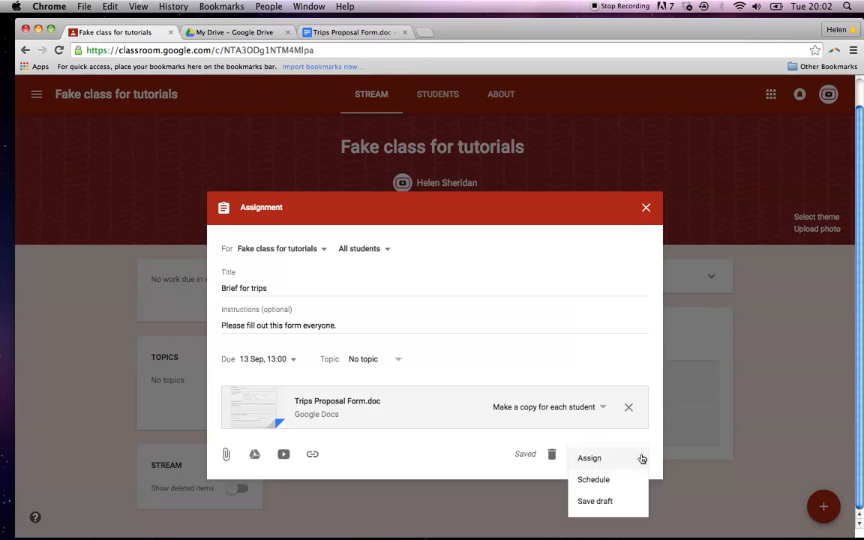
# Schedule the assignment for 1 Sep 2017 at 09:00 and expand the saved scheduled posts.
pyautogui.click(634, 483)
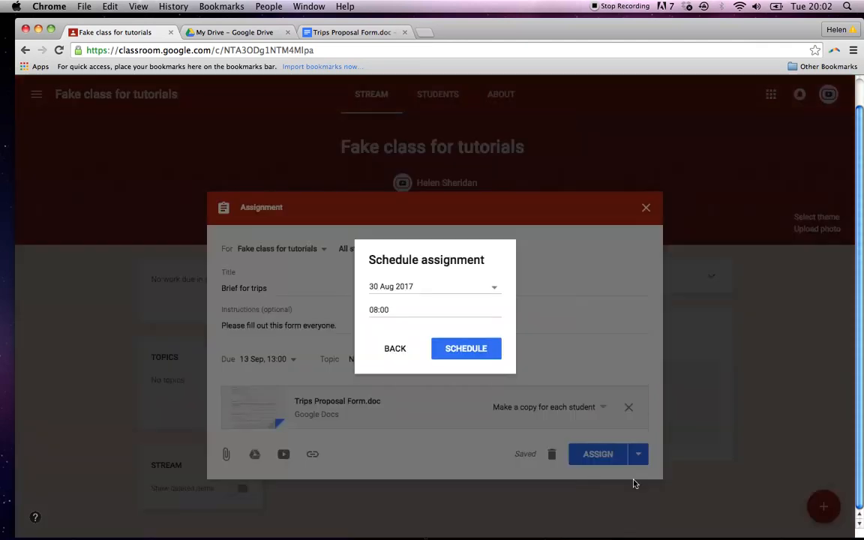
pyautogui.click(494, 291)
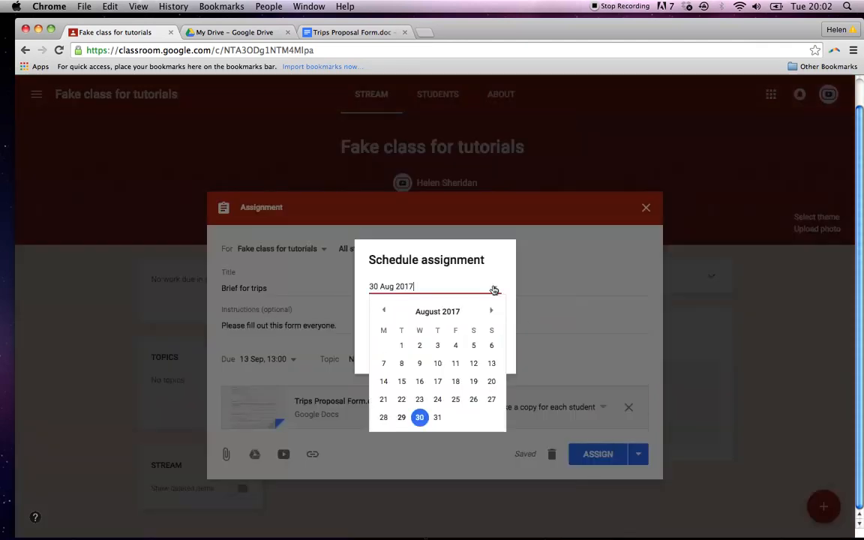
pyautogui.click(491, 311)
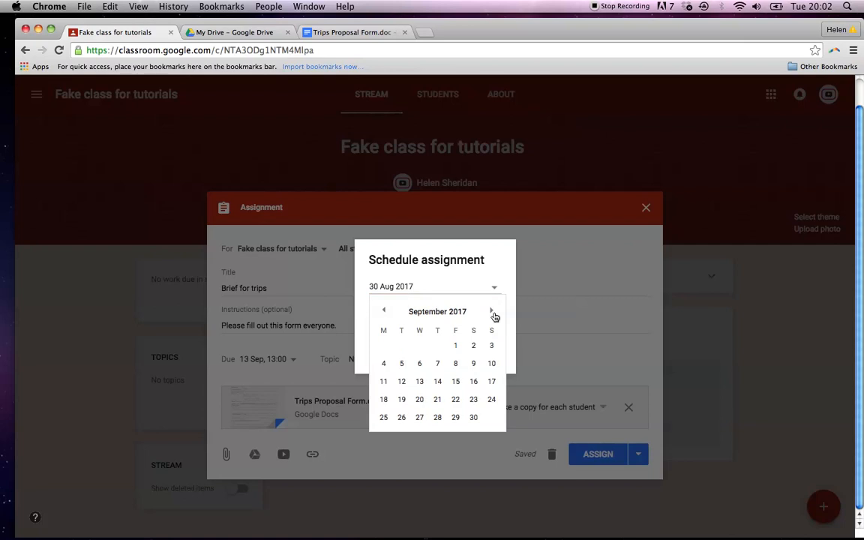
pyautogui.click(456, 345)
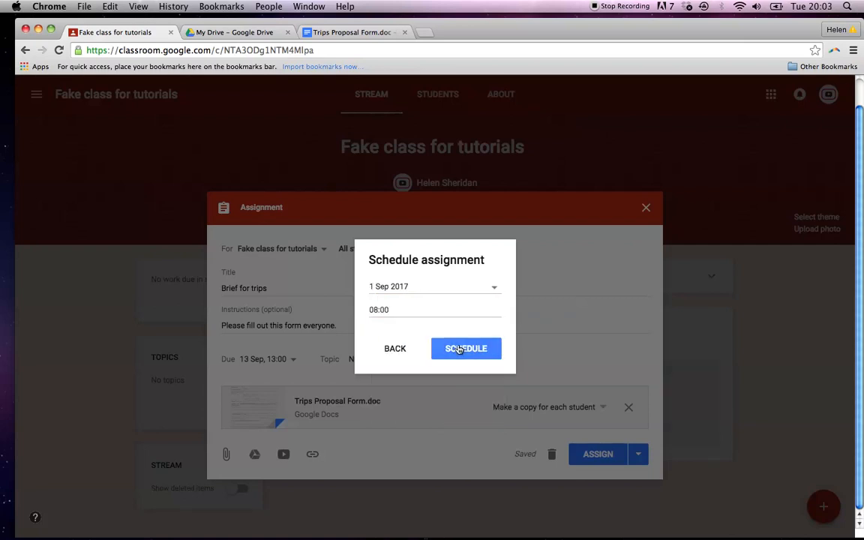
pyautogui.click(388, 309)
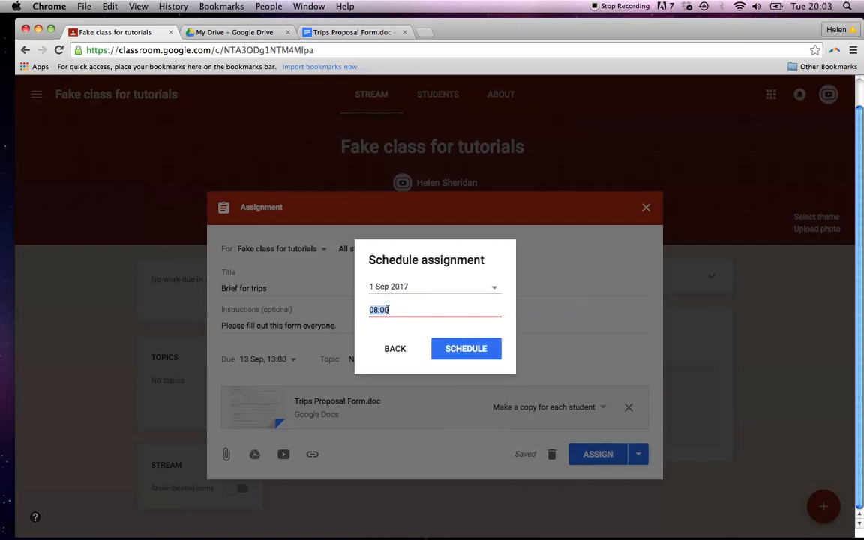
pyautogui.write('09:00')
pyautogui.click(455, 358)
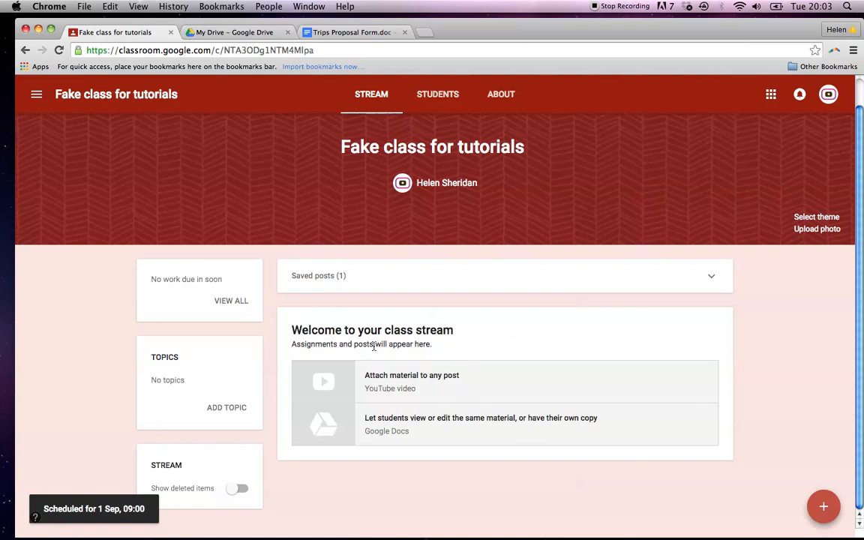
pyautogui.click(321, 279)
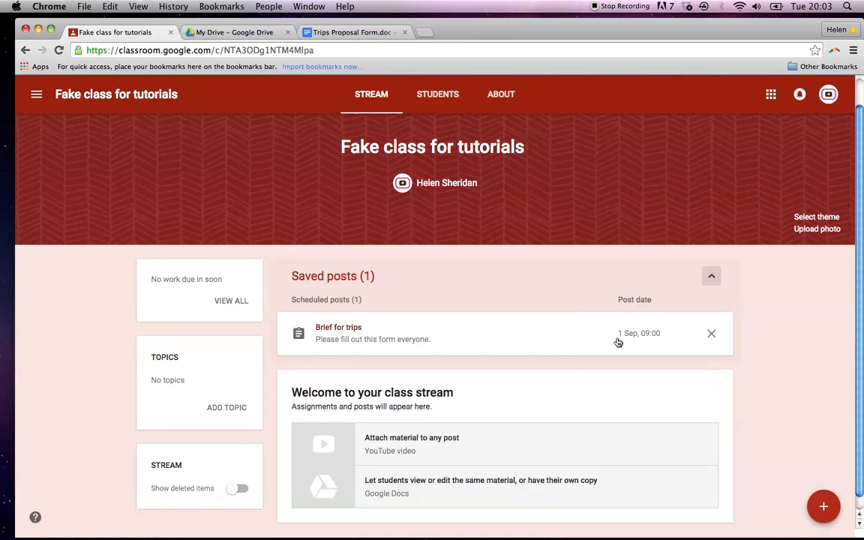
pyautogui.scroll(-1, 647, 378)
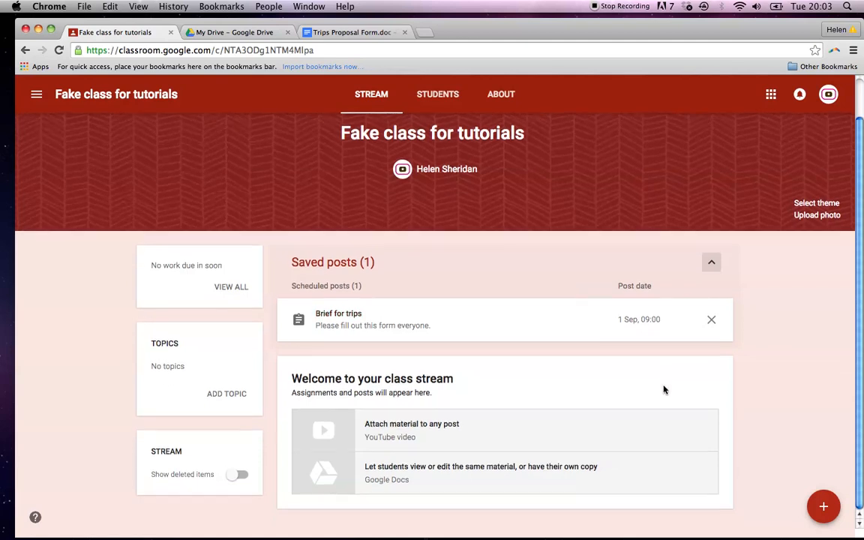
# Create a new assignment titled 'Another form for you all' with instructions 'Please fill out'.
pyautogui.moveTo(823, 506)
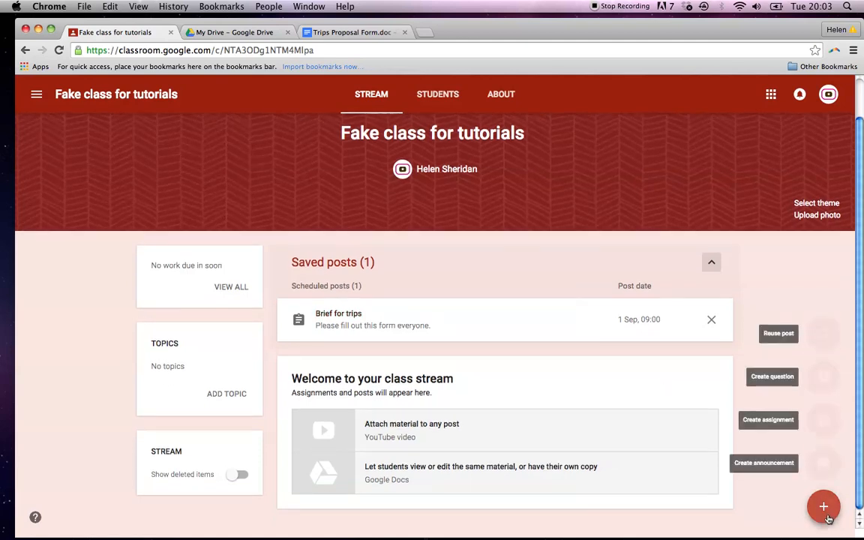
pyautogui.click(823, 420)
pyautogui.write('Another f')
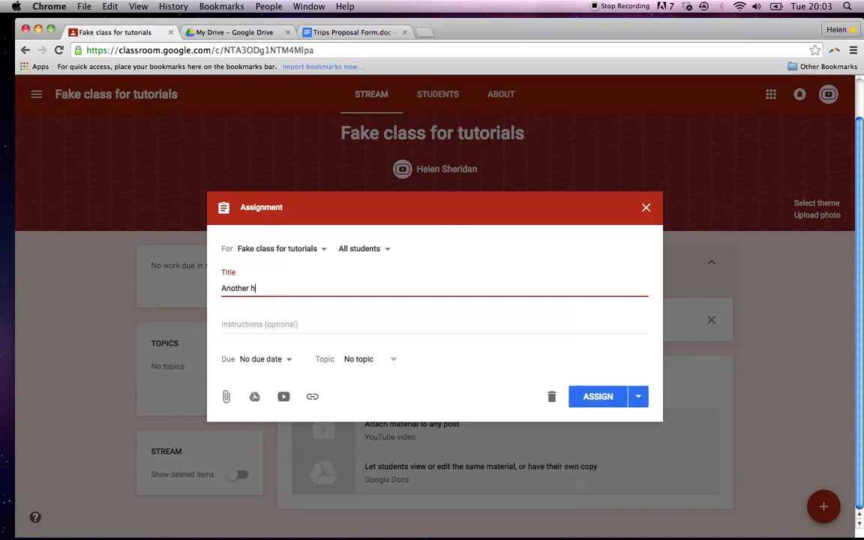
pyautogui.write('orm for you all')
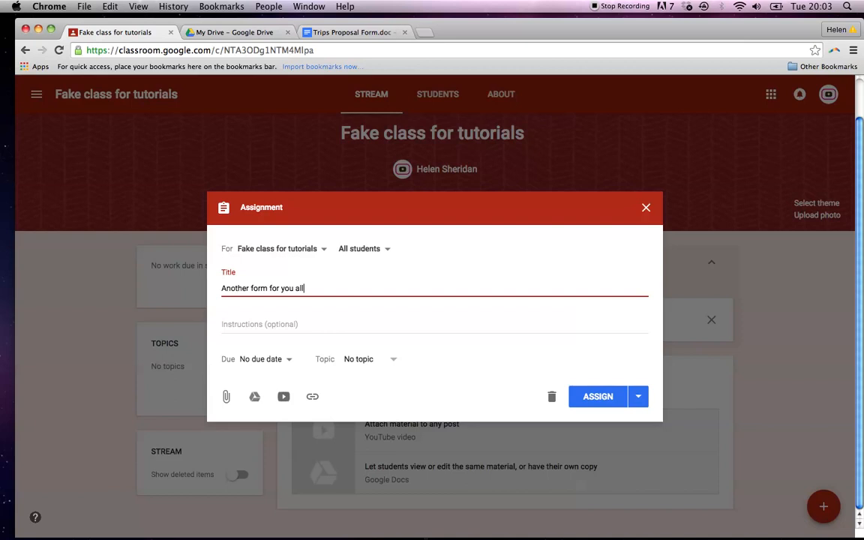
pyautogui.click(409, 329)
pyautogui.write('Please fill out')
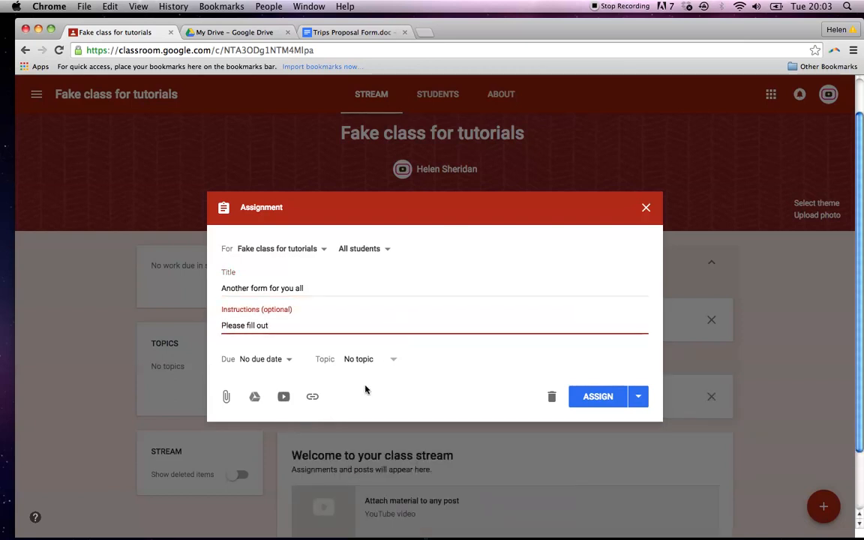
# Set the assignment's due date to 31 Aug 2017 at 23:59.
pyautogui.click(270, 359)
pyautogui.click(267, 400)
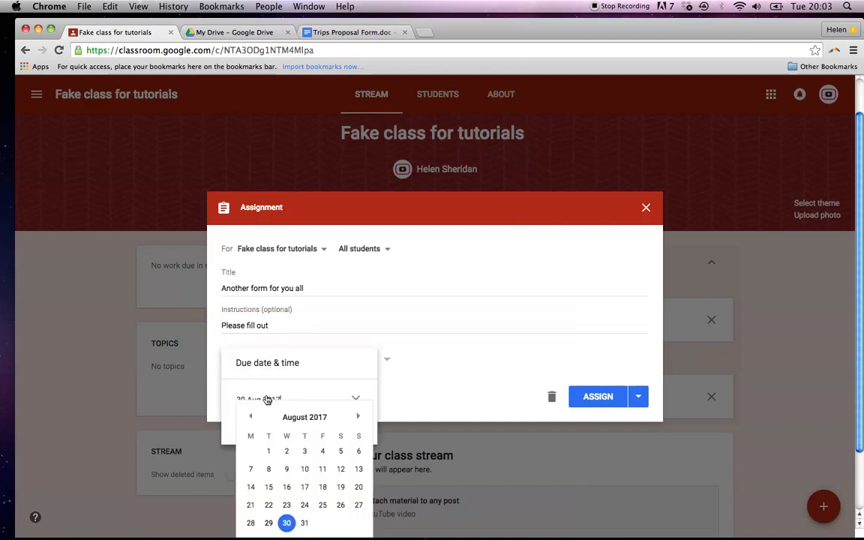
pyautogui.click(303, 523)
pyautogui.click(302, 432)
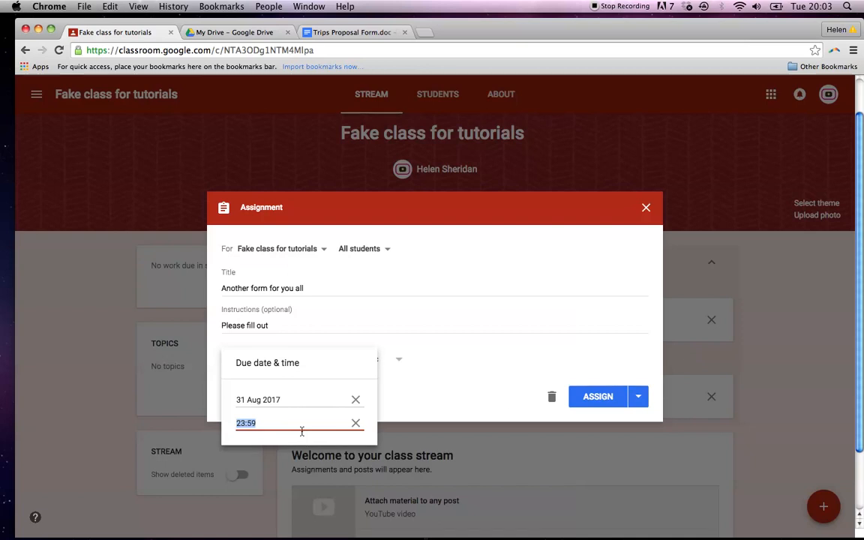
pyautogui.click(478, 370)
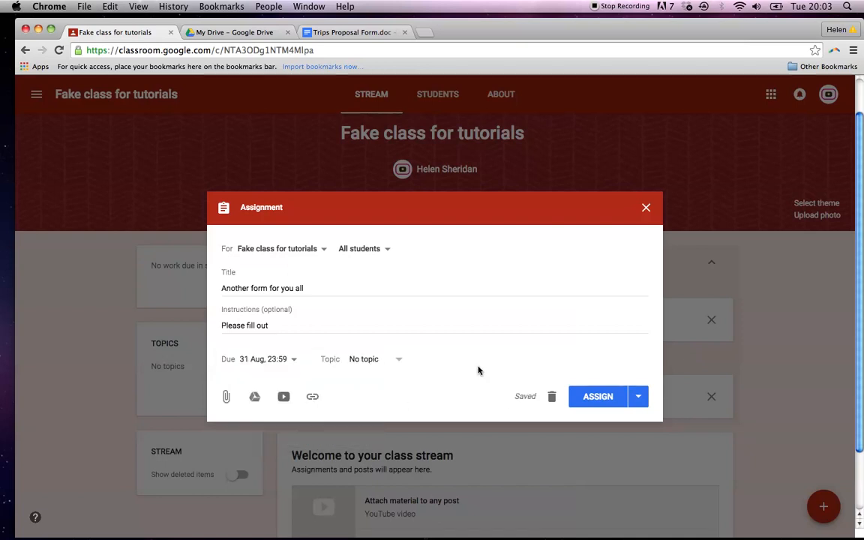
# Attach Trips Proposal Form.doc from Drive, make a copy for each student, and assign it.
pyautogui.click(256, 397)
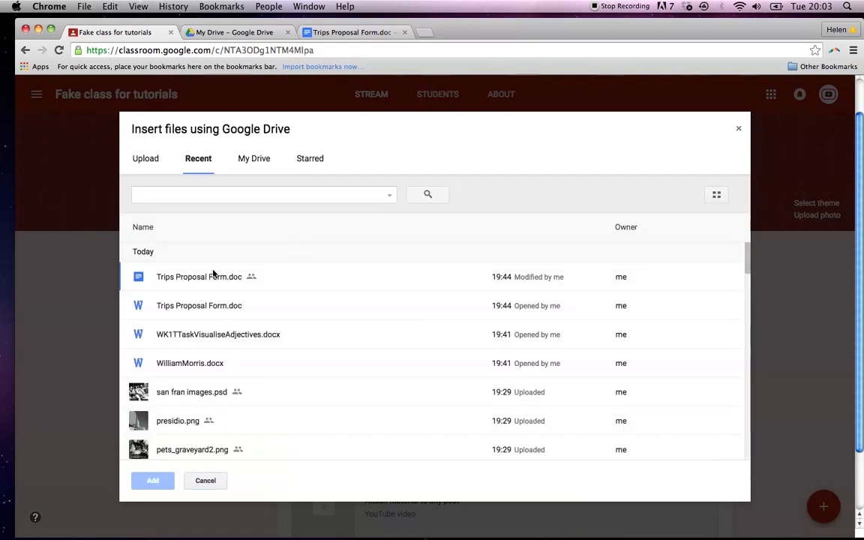
pyautogui.click(213, 274)
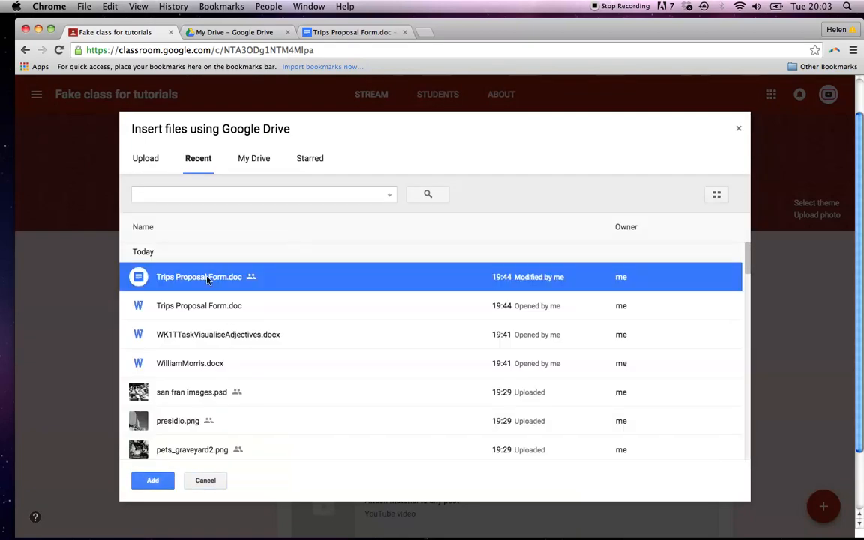
pyautogui.click(153, 480)
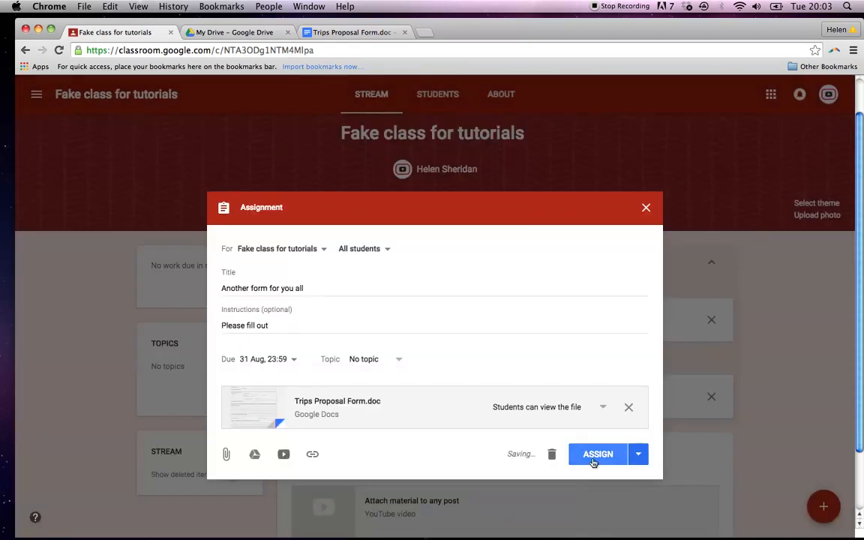
pyautogui.click(606, 405)
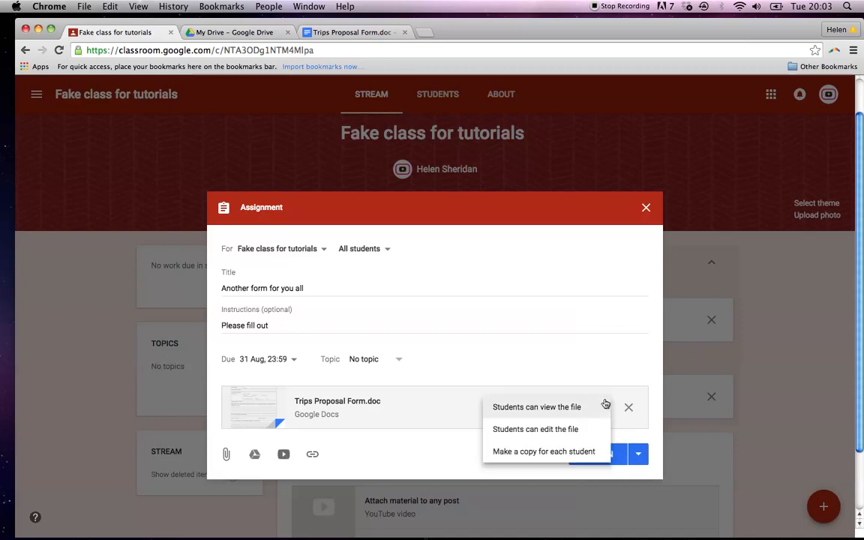
pyautogui.click(581, 451)
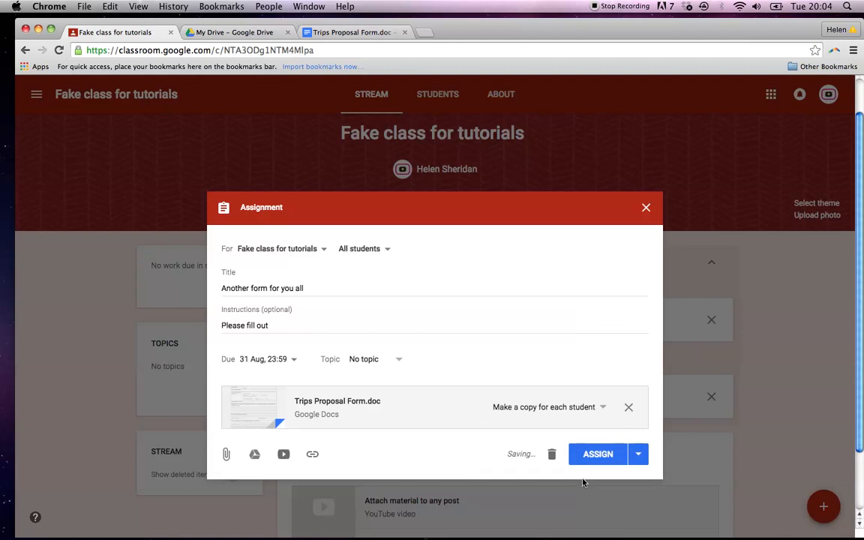
pyautogui.click(593, 461)
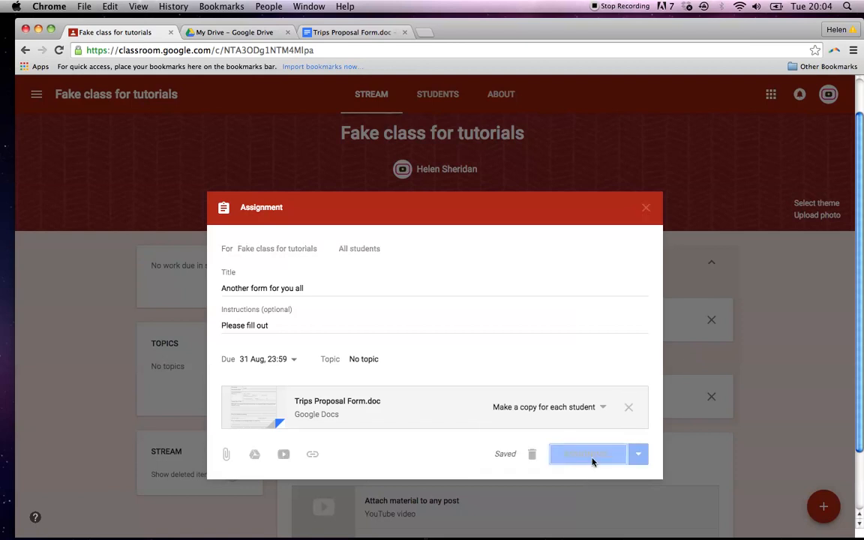
# Scroll down to Saved posts and open the scheduled 'Brief for trips' post.
pyautogui.scroll(-1, 593, 462)
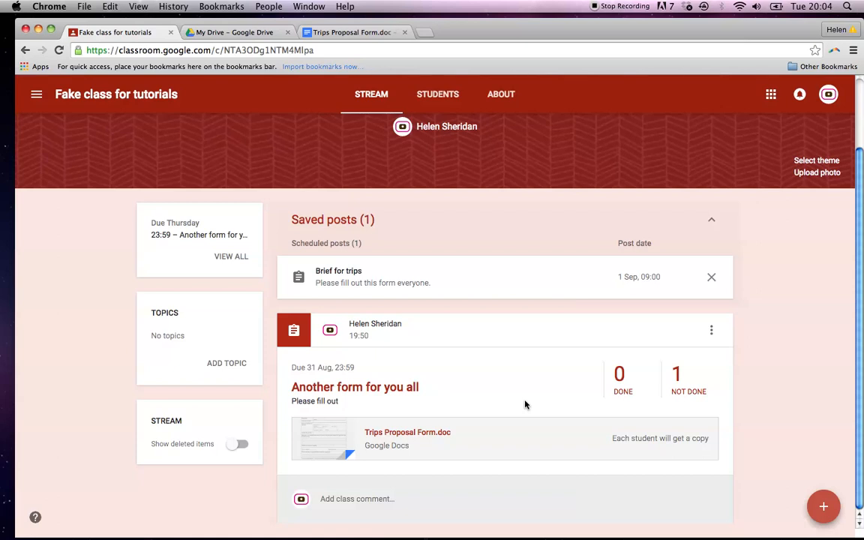
pyautogui.click(418, 285)
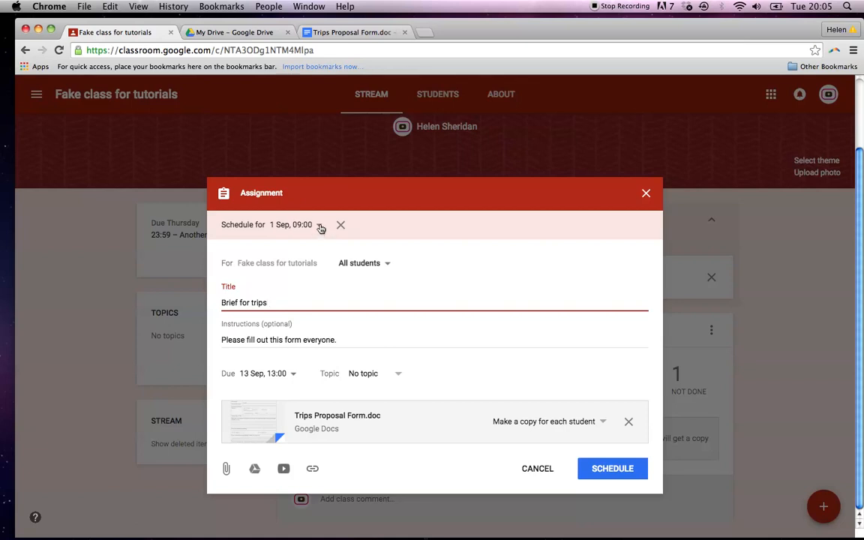
# Reopen 'Brief for trips' and change its posting schedule to 4 Sep 2017 at 12:00.
pyautogui.click(646, 194)
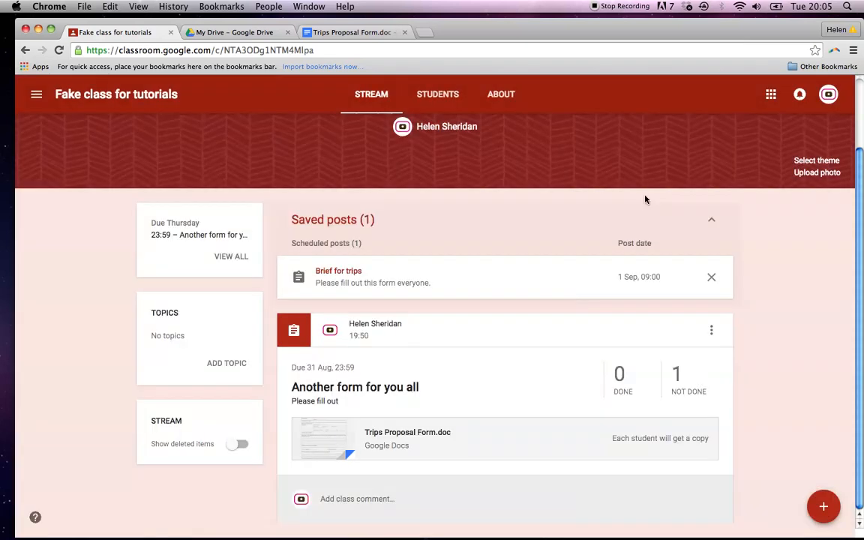
pyautogui.click(359, 284)
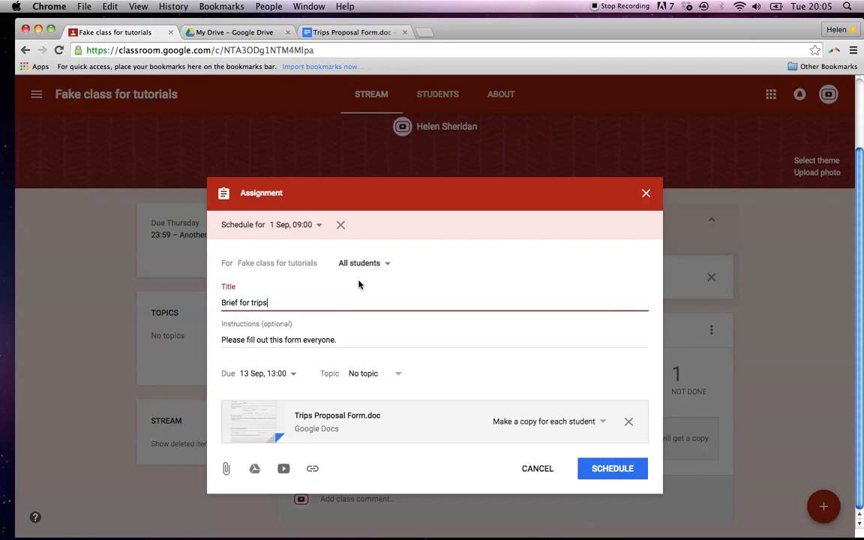
pyautogui.click(318, 225)
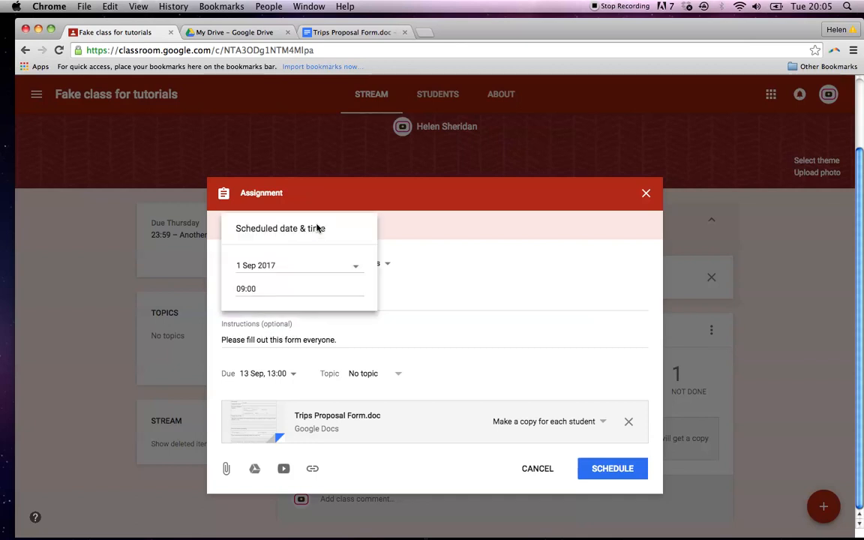
pyautogui.click(356, 269)
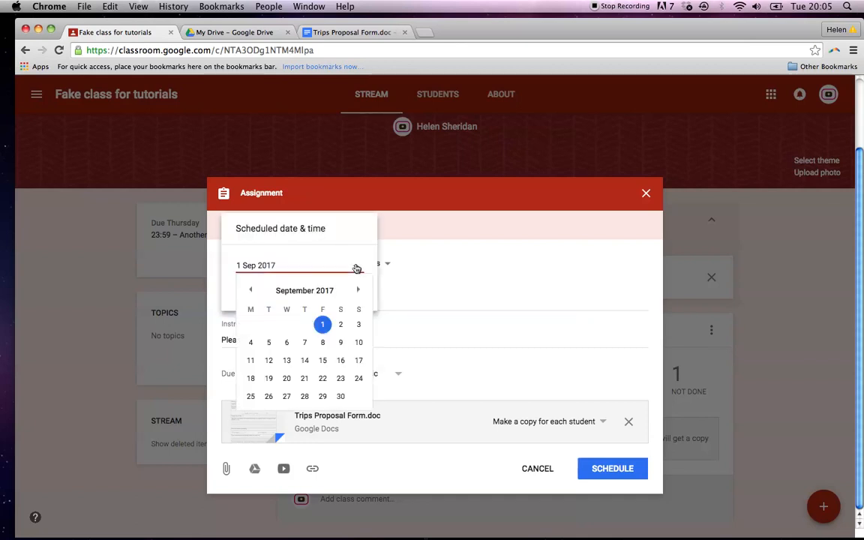
pyautogui.click(249, 346)
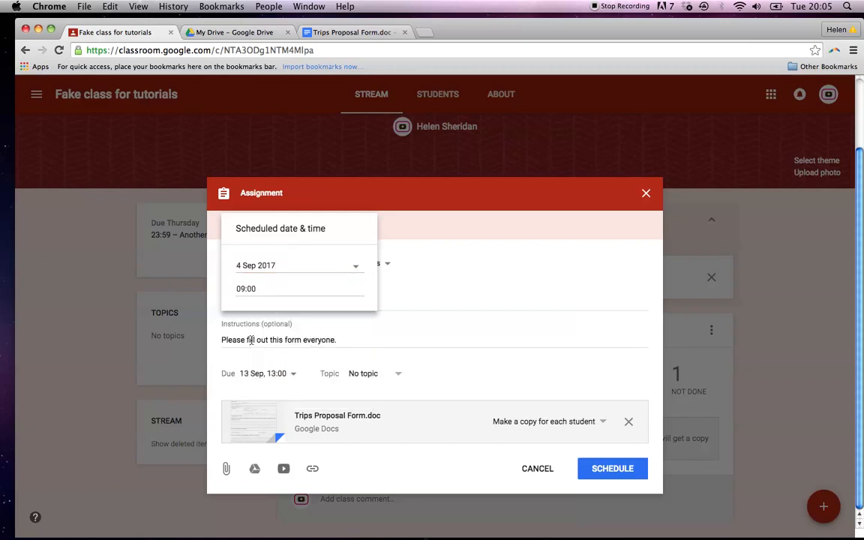
pyautogui.click(244, 293)
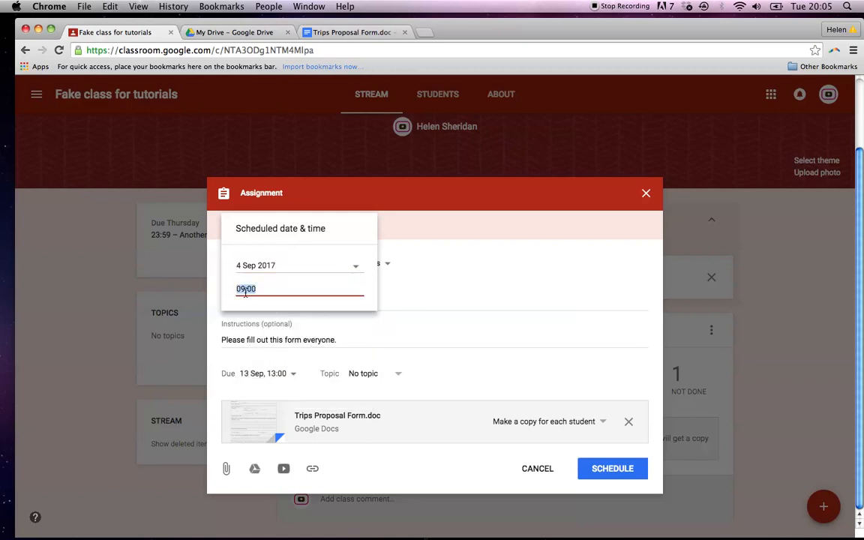
pyautogui.write('12:00')
pyautogui.click(473, 293)
# Change the due date to 15 Sep 2017 and save the scheduled post.
pyautogui.click(295, 373)
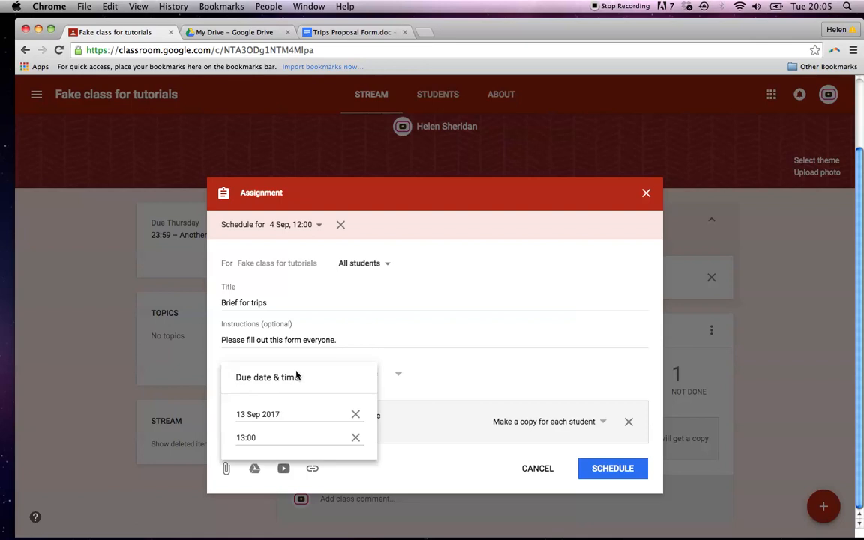
pyautogui.click(254, 415)
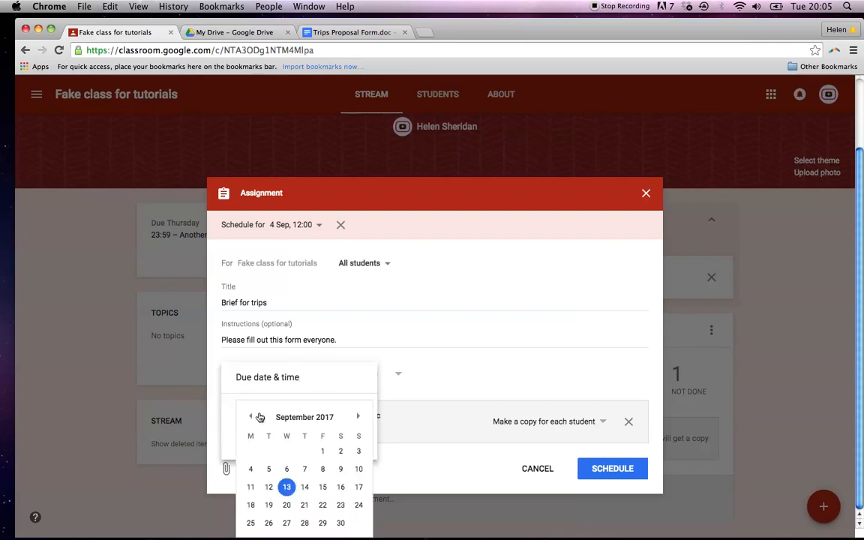
pyautogui.click(323, 487)
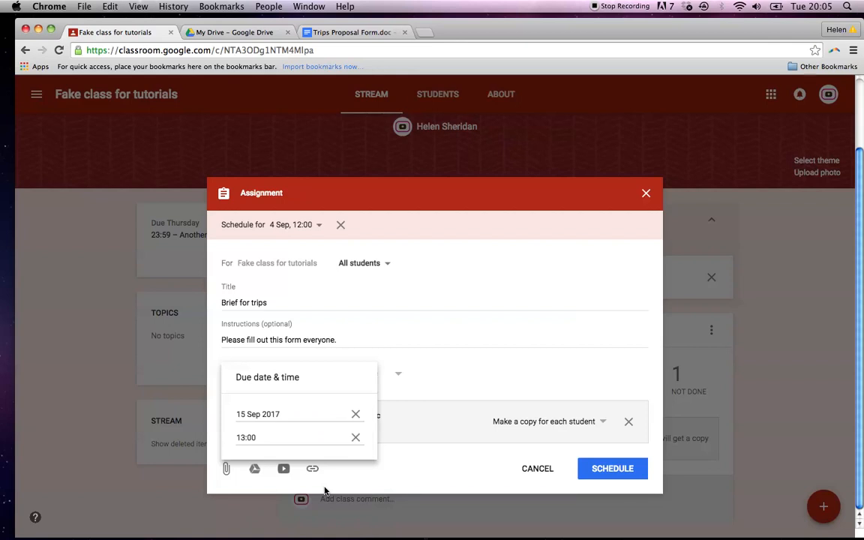
pyautogui.click(473, 376)
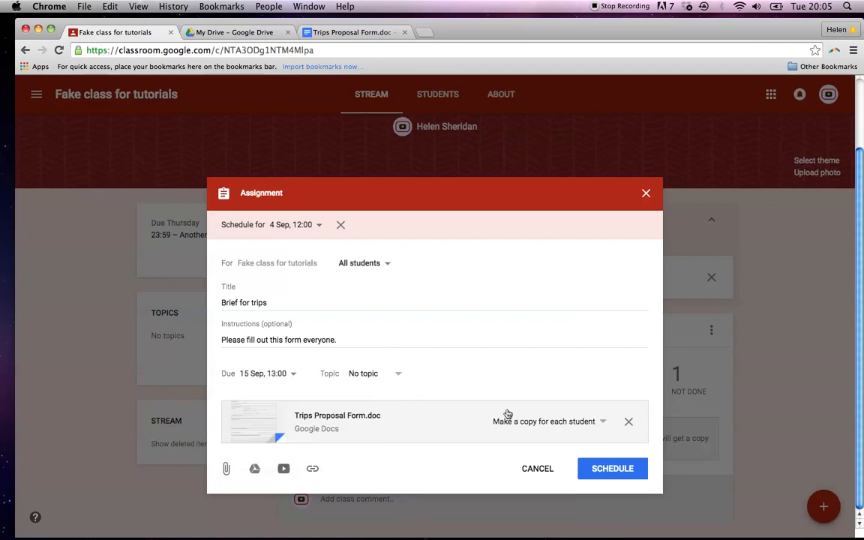
pyautogui.click(608, 471)
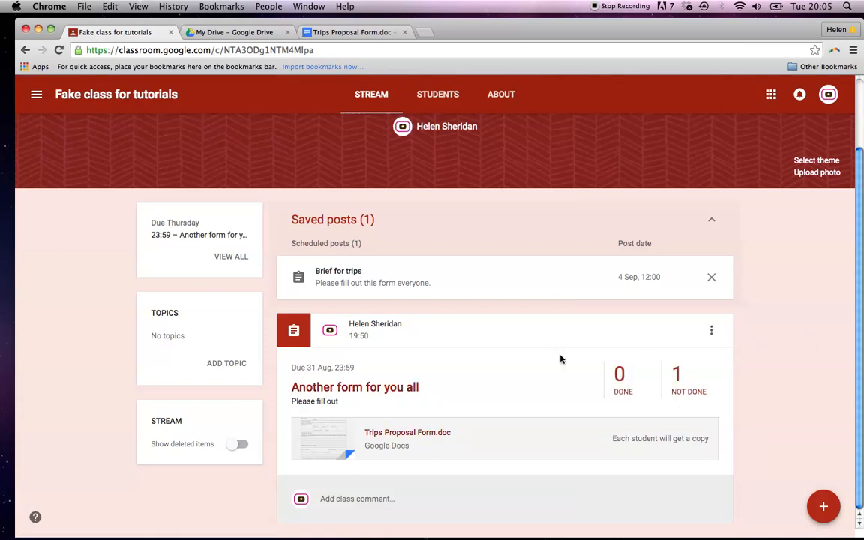
# Edit the posted 'Another form for you all' so it is due 6 Sep 2017, then save.
pyautogui.click(711, 332)
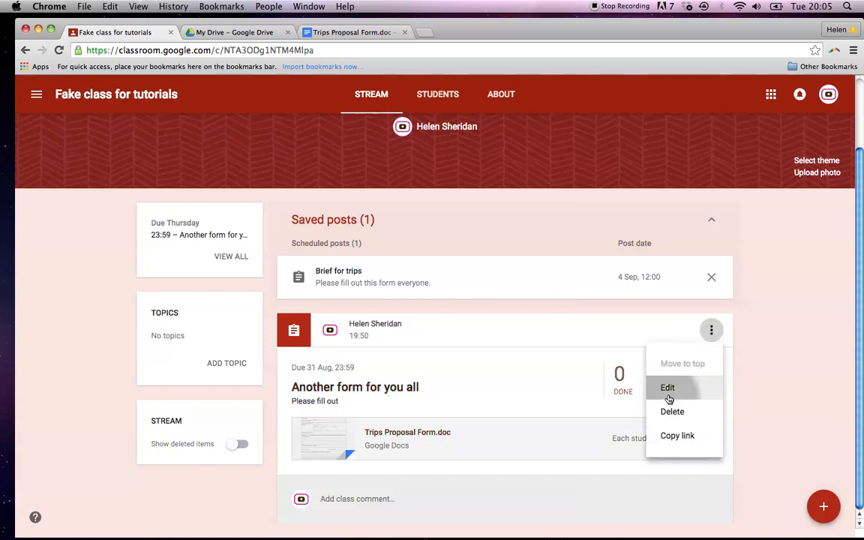
pyautogui.click(668, 389)
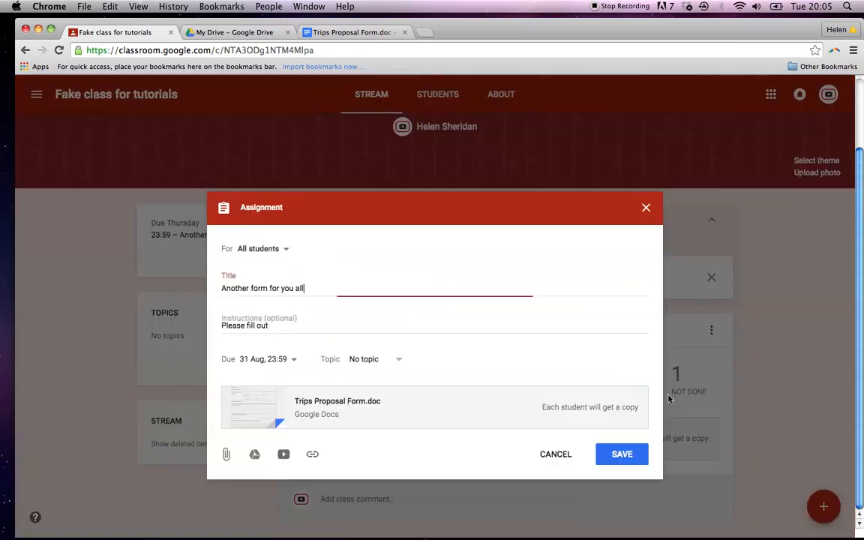
pyautogui.click(294, 362)
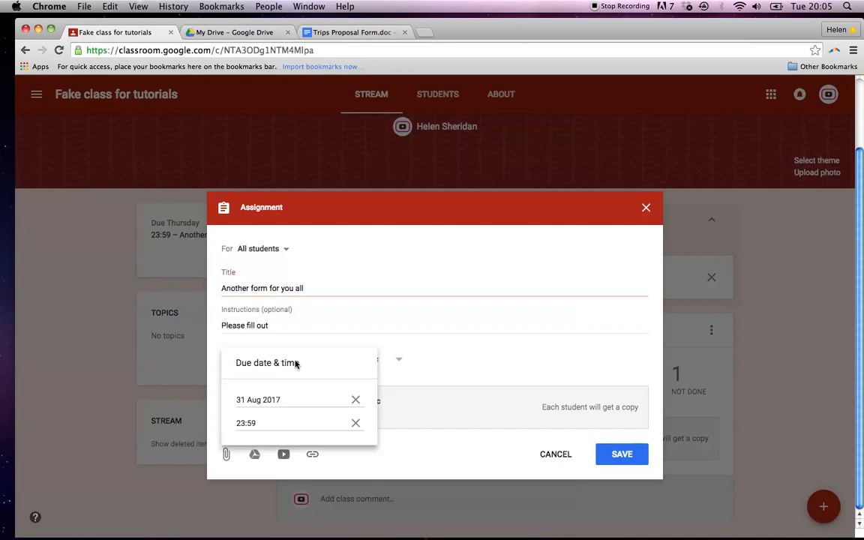
pyautogui.click(278, 400)
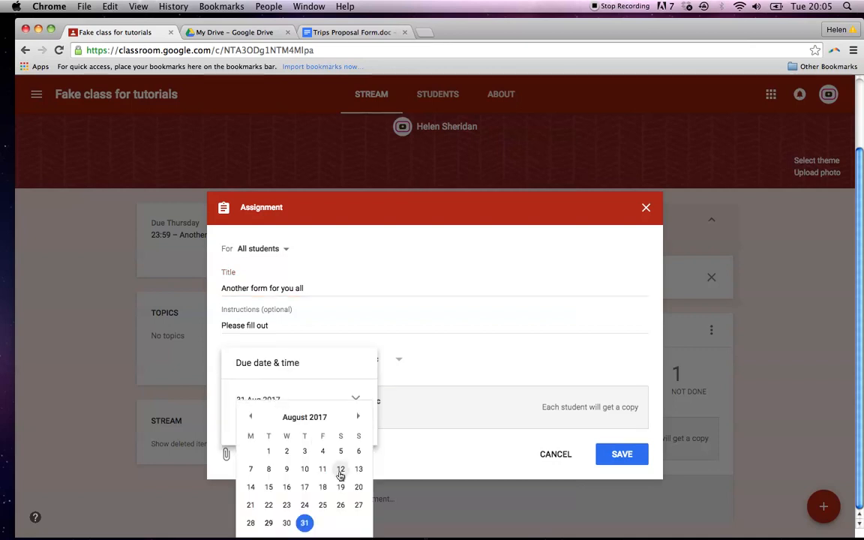
pyautogui.click(358, 417)
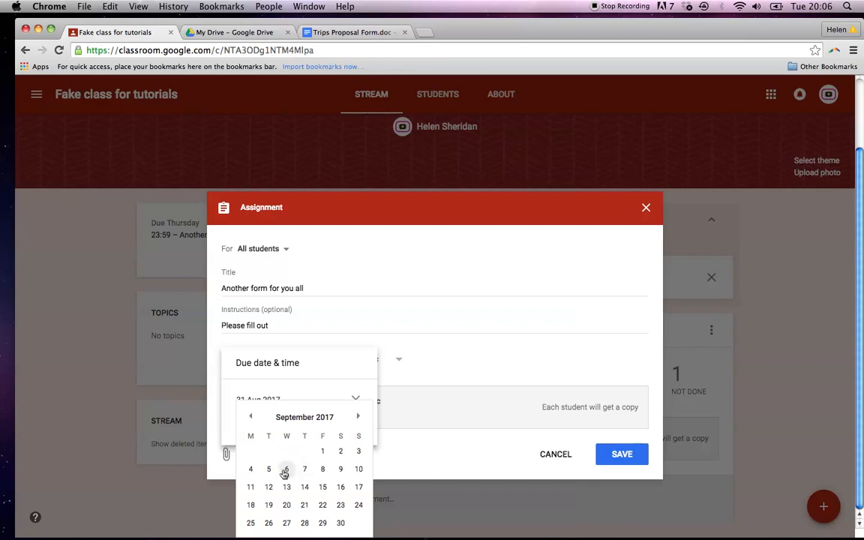
pyautogui.click(286, 472)
pyautogui.click(464, 351)
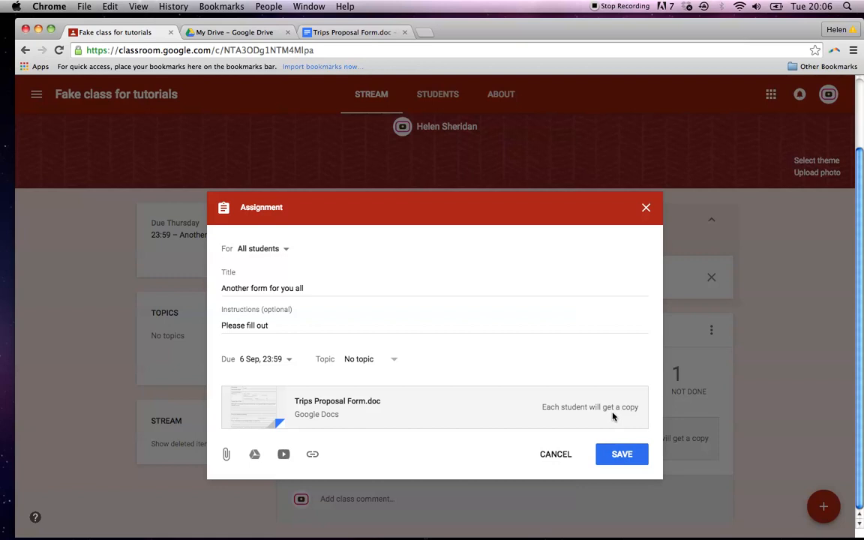
pyautogui.click(618, 455)
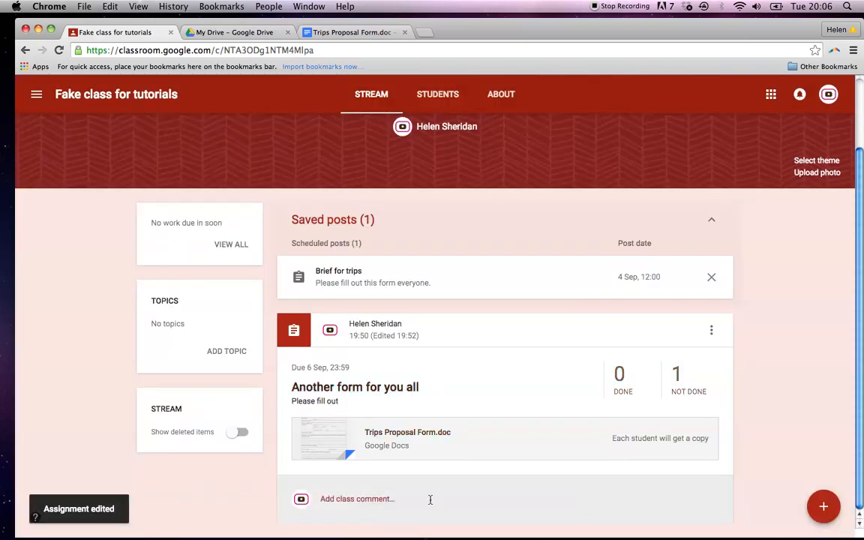
# Post a class comment asking students not to use all caps for this form.
pyautogui.click(392, 499)
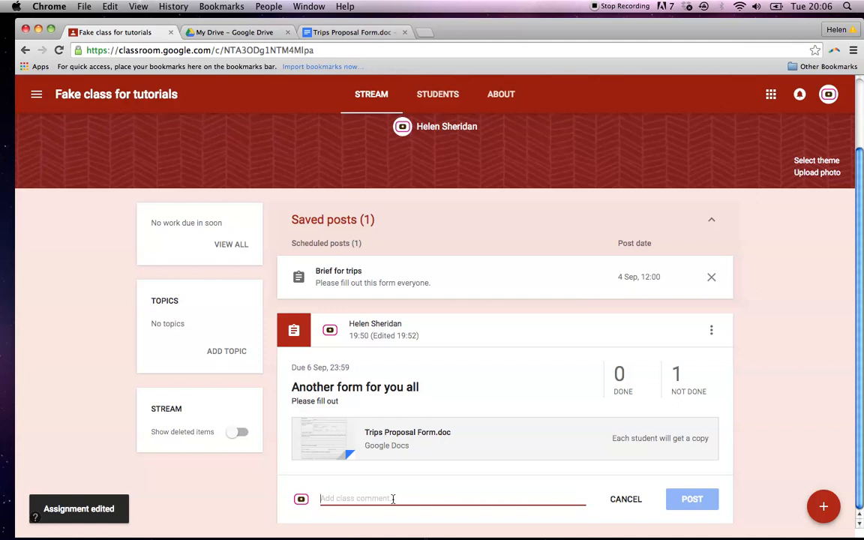
pyautogui.write('Please do')
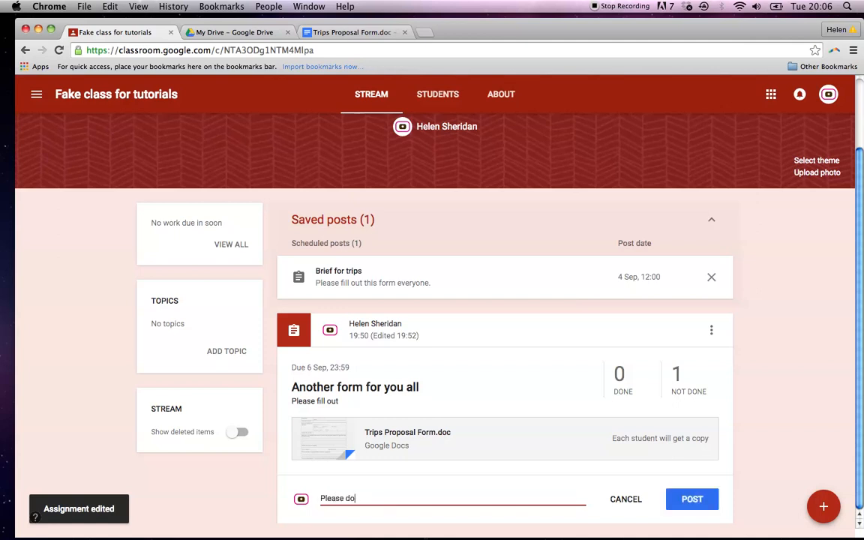
pyautogui.write(' not use all caps')
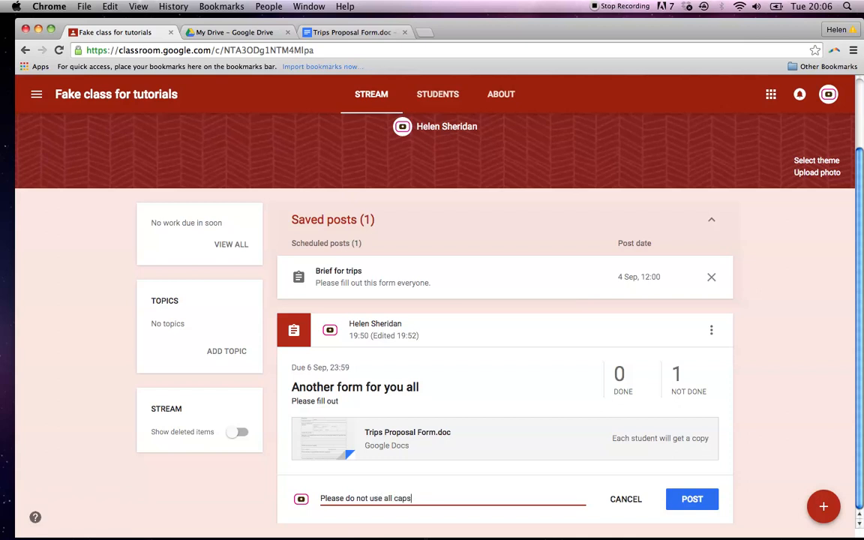
pyautogui.write(' for this')
pyautogui.click(704, 498)
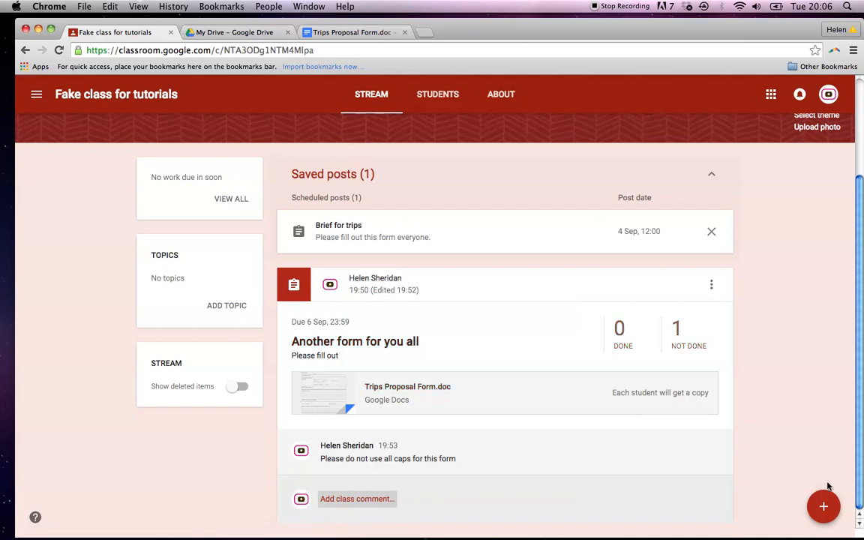
pyautogui.moveTo(823, 506)
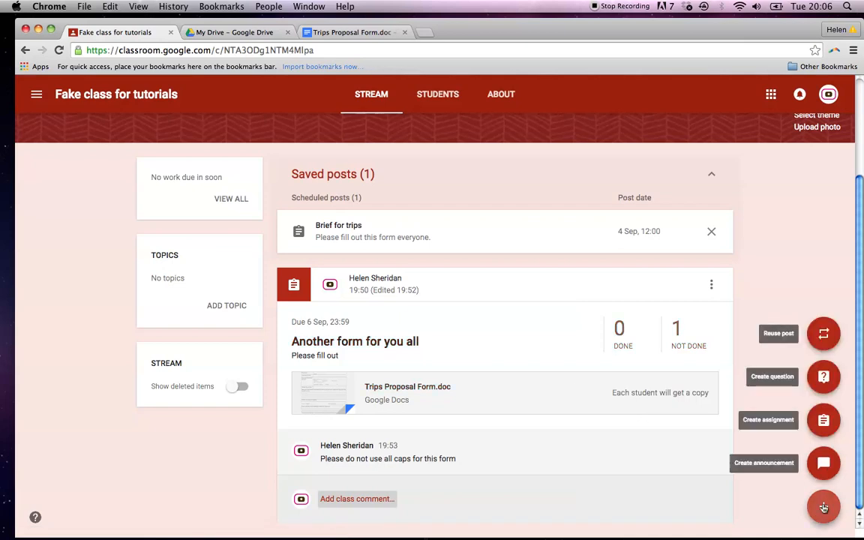